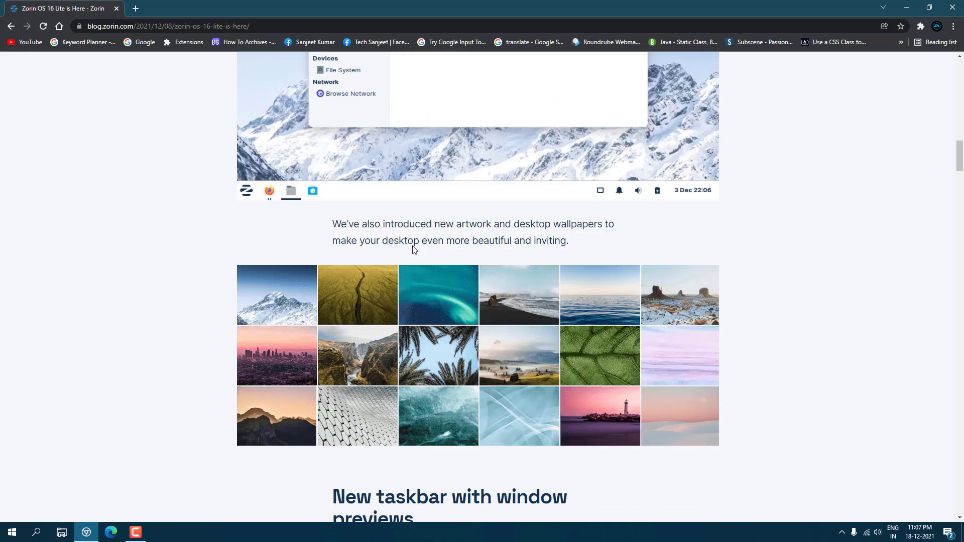
Go to the Zorin OS download page and start the free Zorin OS 16 Lite download, skipping the newsletter subscription
{"action": "scroll", "coordinate": [412, 245], "scroll_direction": "up", "scroll_amount": 10}
{"action": "left_click", "coordinate": [530, 220]}
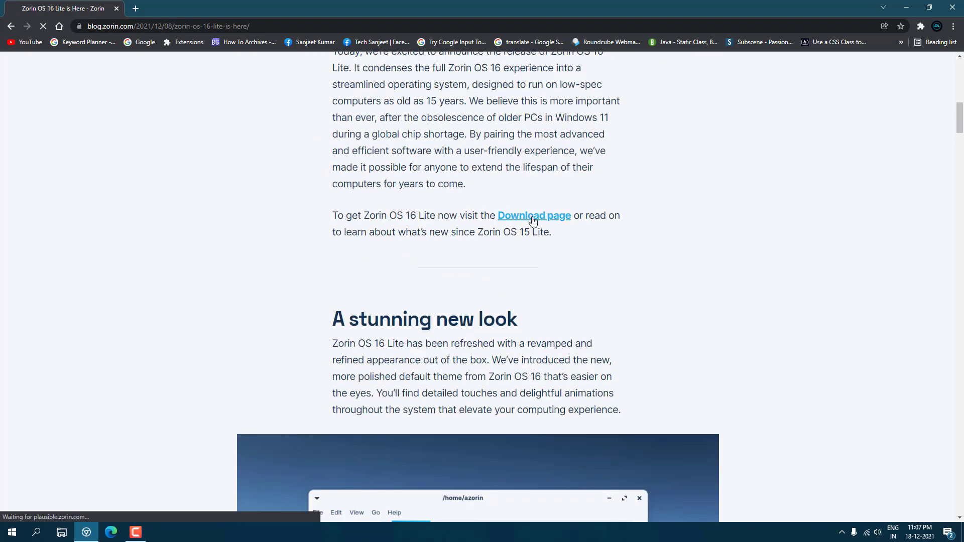
{"action": "scroll", "coordinate": [437, 271], "scroll_direction": "down", "scroll_amount": 5}
{"action": "scroll", "coordinate": [415, 282], "scroll_direction": "down", "scroll_amount": 7}
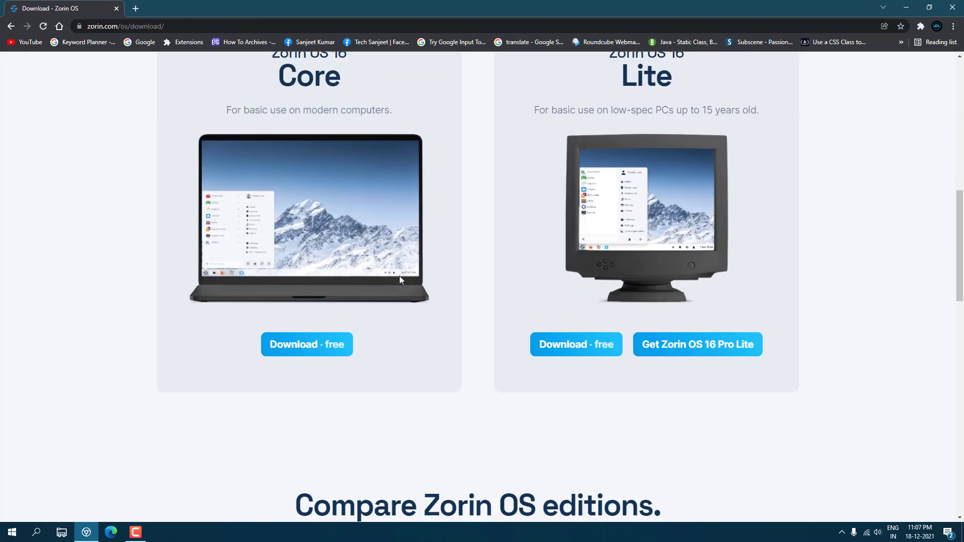
{"action": "left_click", "coordinate": [598, 300]}
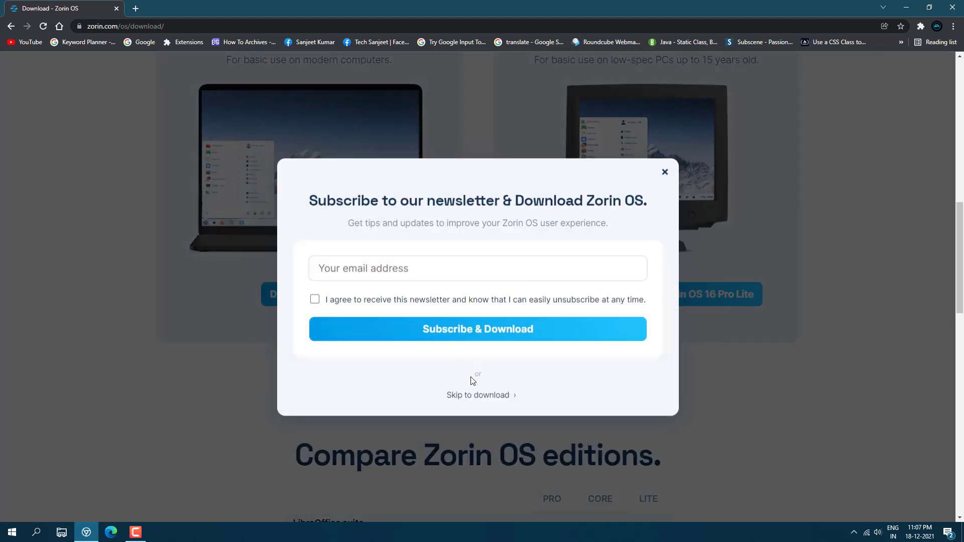
{"action": "left_click", "coordinate": [476, 401]}
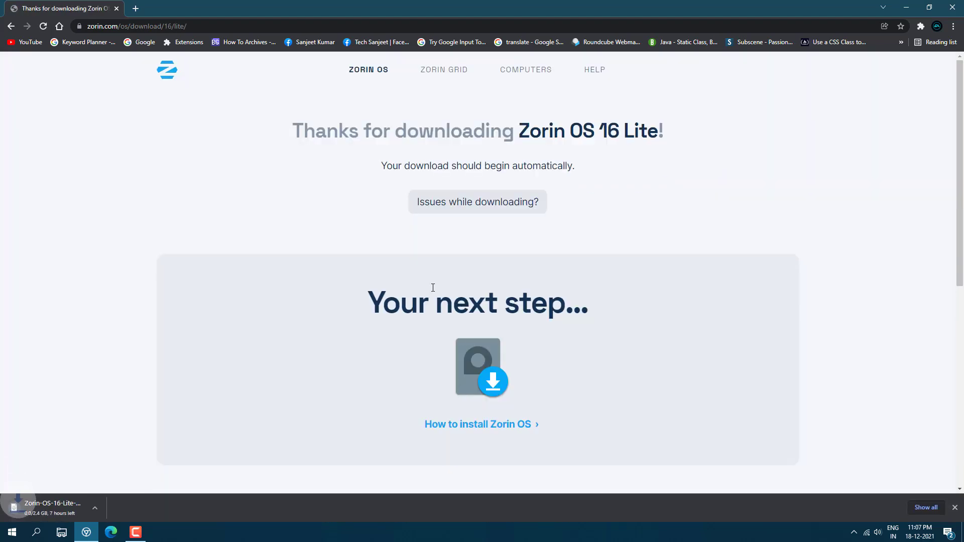
Show the browser's full downloads list and copy the link address of Zorin-OS-16-Lite-64-bit.iso
{"action": "scroll", "coordinate": [432, 288], "scroll_direction": "down", "scroll_amount": 2}
{"action": "scroll", "coordinate": [432, 288], "scroll_direction": "down", "scroll_amount": 2}
{"action": "left_click", "coordinate": [107, 508]}
{"action": "left_click", "coordinate": [926, 507]}
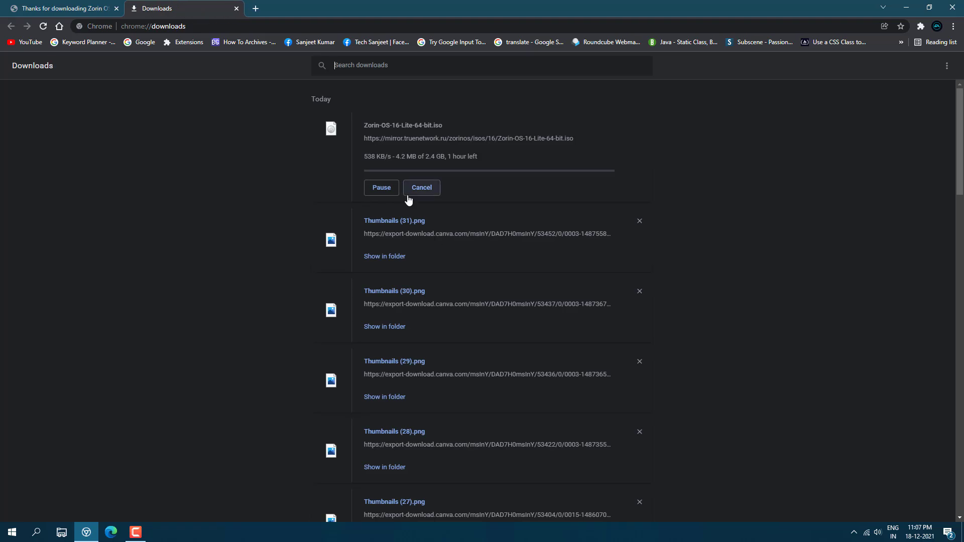
{"action": "right_click", "coordinate": [447, 141]}
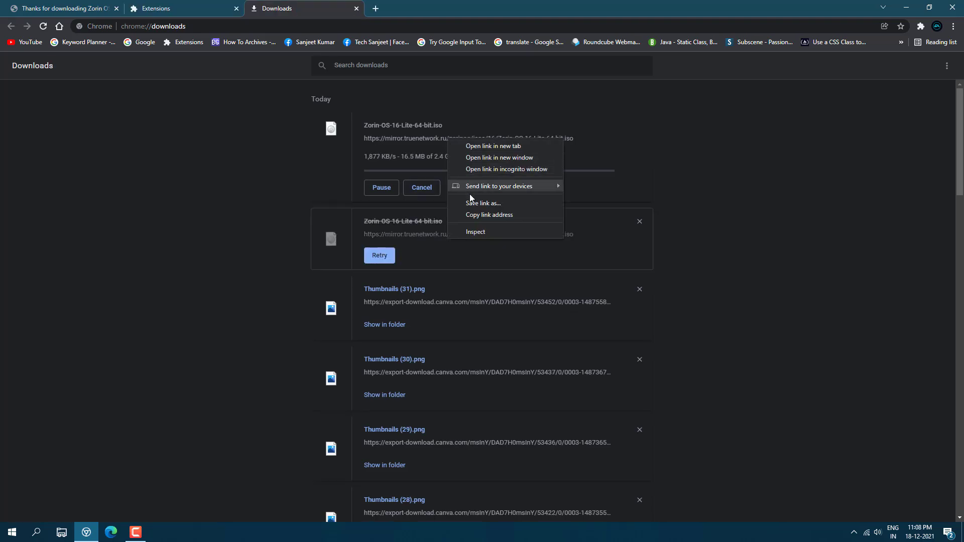
{"action": "left_click", "coordinate": [476, 216]}
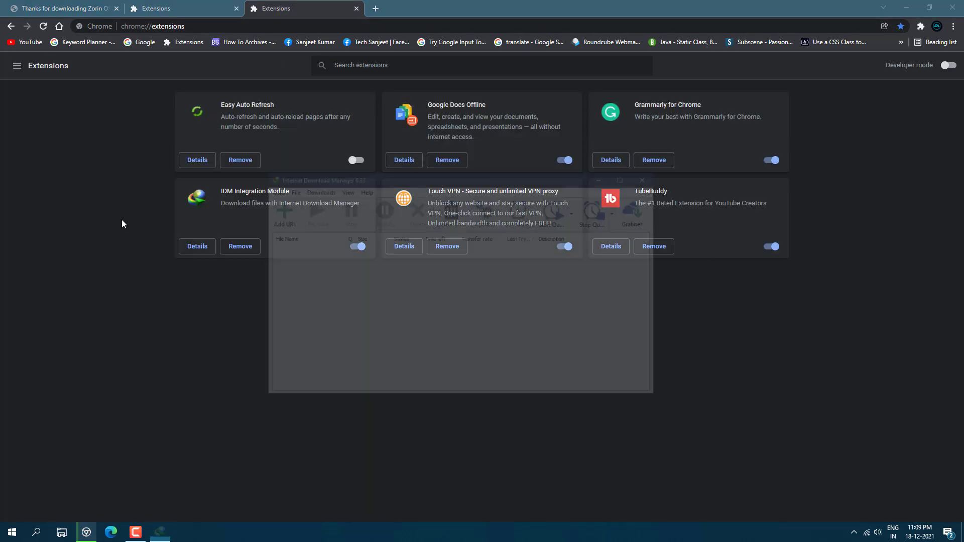
Add the copied Zorin OS ISO address to Internet Download Manager and start the download
{"action": "left_click", "coordinate": [278, 211]}
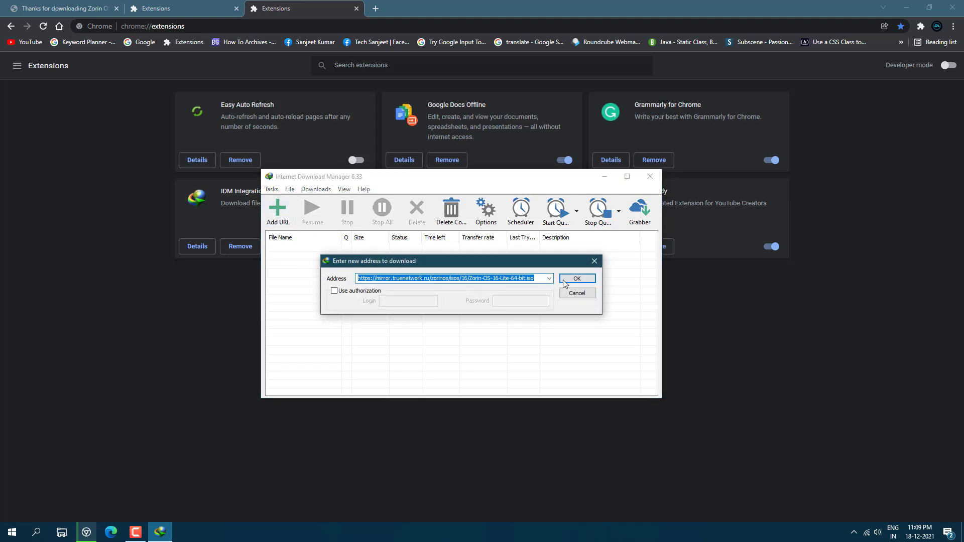
{"action": "left_click", "coordinate": [564, 281]}
{"action": "left_click", "coordinate": [494, 311]}
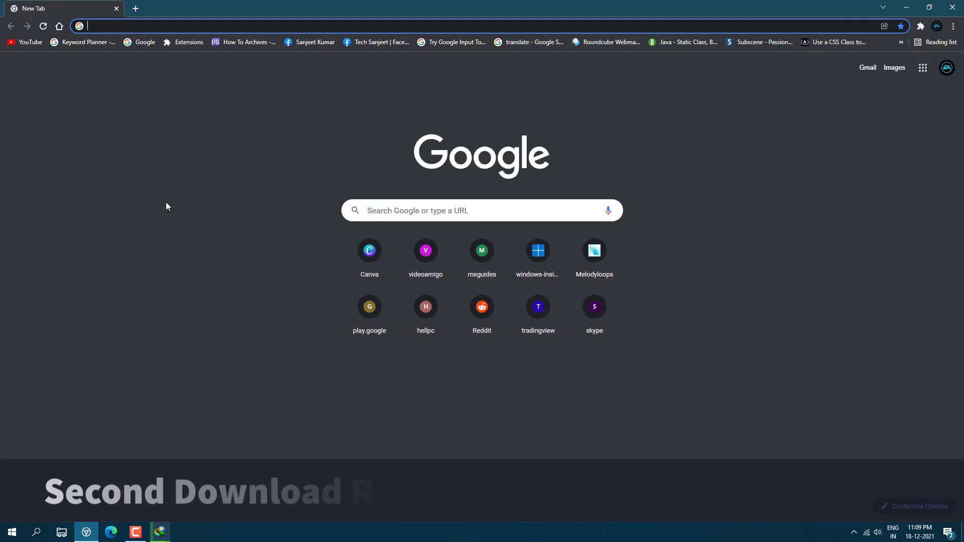
Open the Rufus website at rufus.ie and copy the download link of Rufus 3.17
{"action": "type", "text": "rufus.ie/en_US/"}
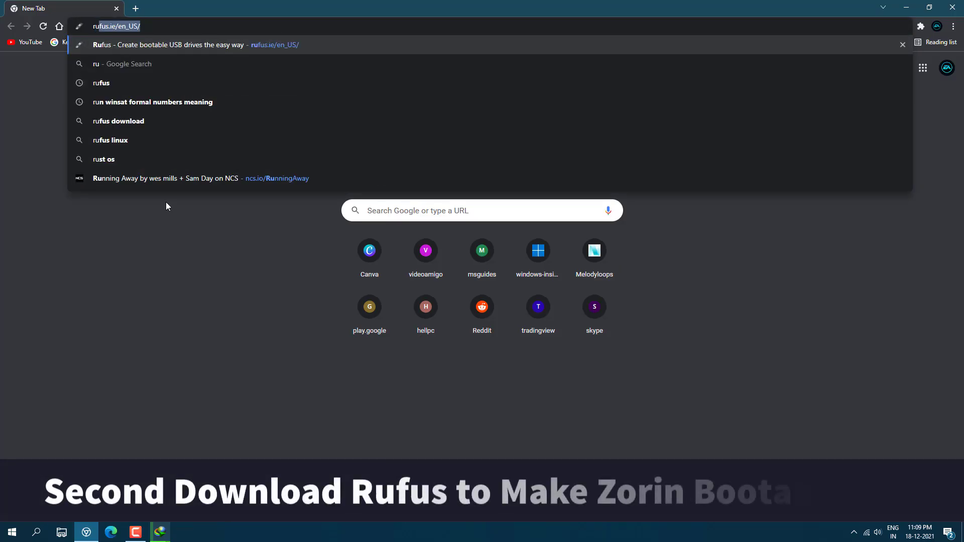
{"action": "key", "text": "Return"}
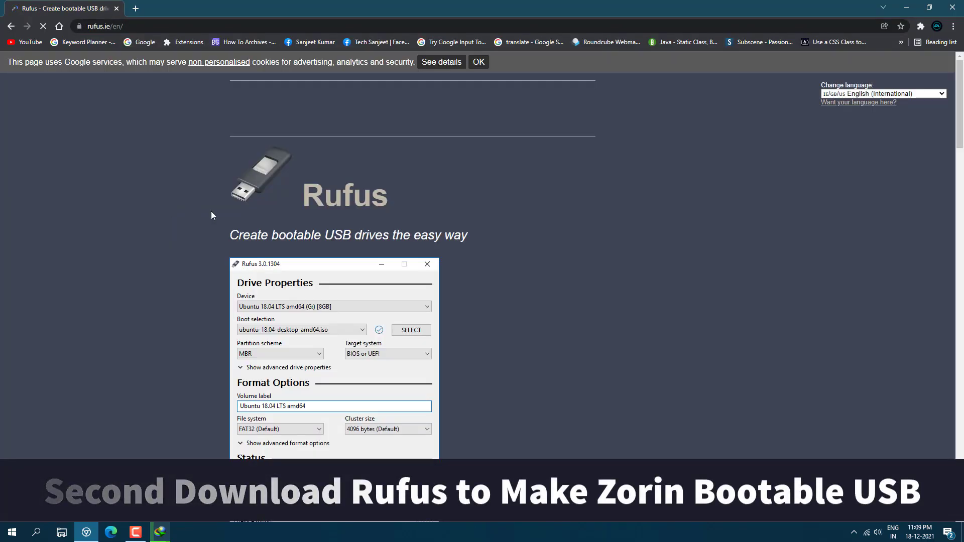
{"action": "scroll", "coordinate": [333, 234], "scroll_direction": "down", "scroll_amount": 7}
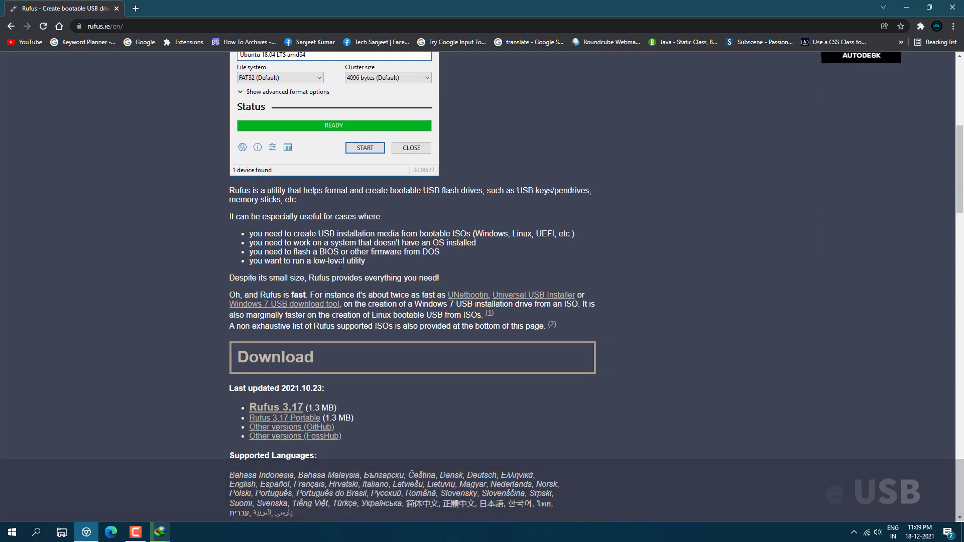
{"action": "scroll", "coordinate": [326, 348], "scroll_direction": "down", "scroll_amount": 1}
{"action": "right_click", "coordinate": [292, 360]}
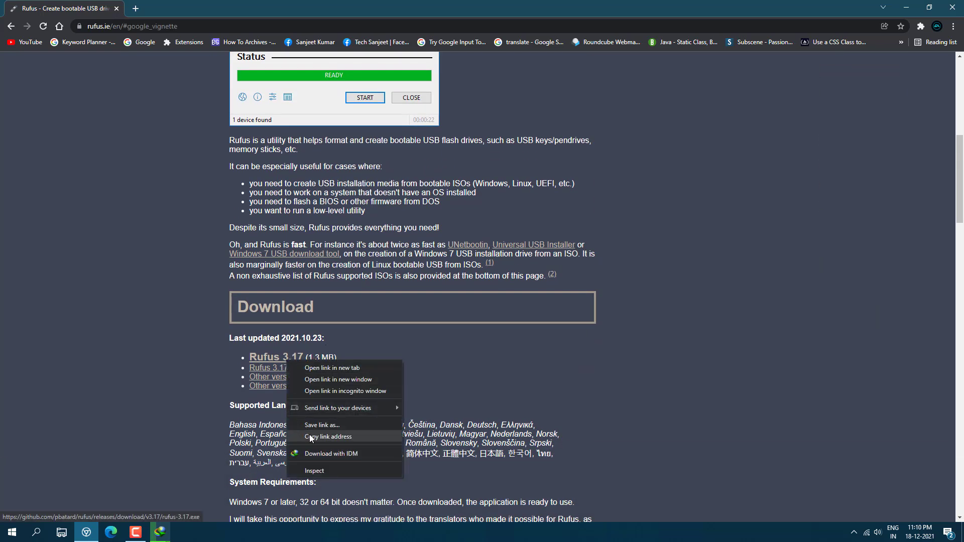
Switch to Internet Download Manager, download rufus-3.17.exe from the copied address, and launch the downloaded file
{"action": "left_click", "coordinate": [159, 533]}
{"action": "left_click", "coordinate": [122, 497]}
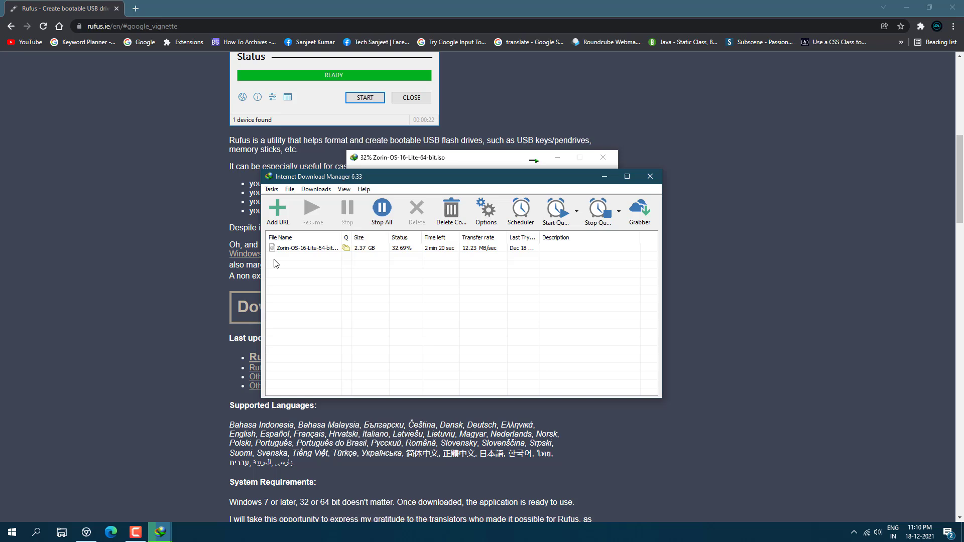
{"action": "left_click", "coordinate": [277, 220]}
{"action": "left_click", "coordinate": [390, 282]}
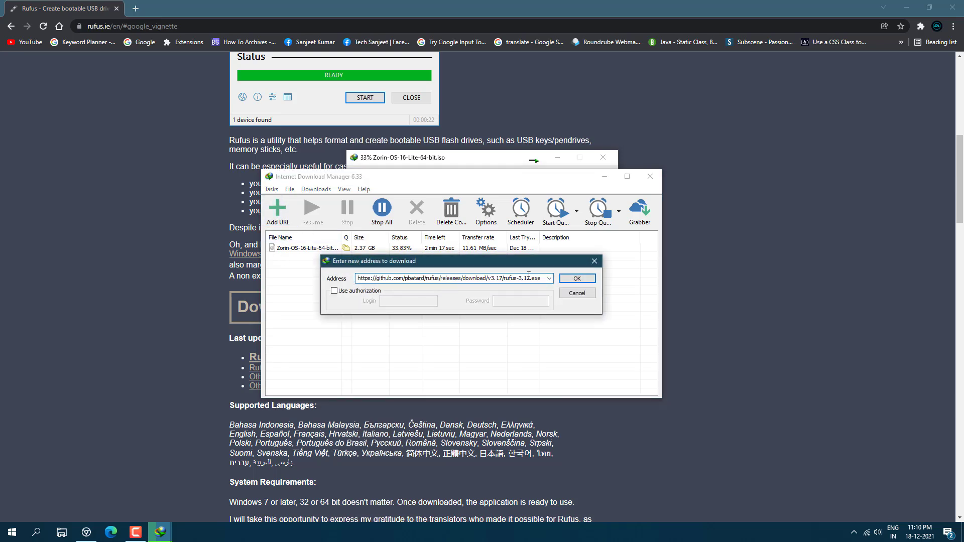
{"action": "left_click", "coordinate": [577, 278]}
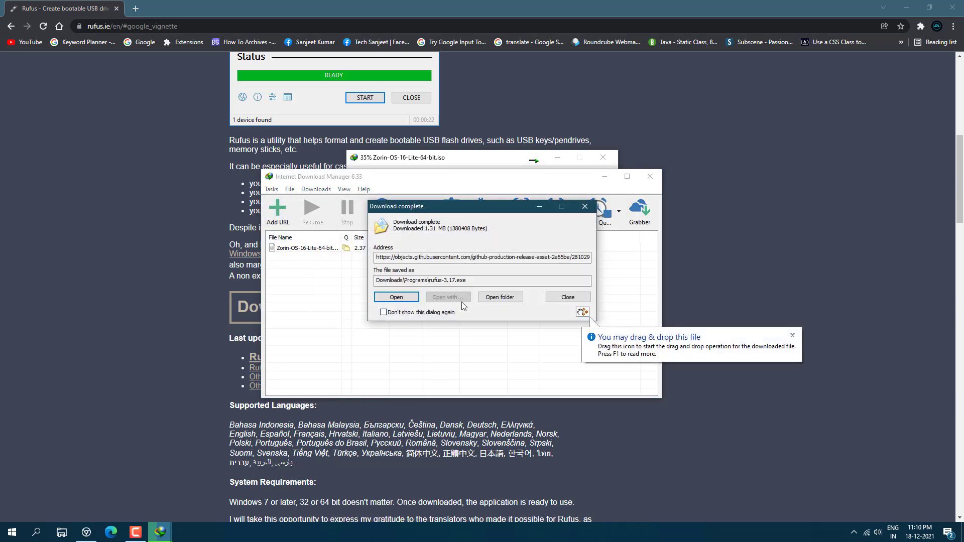
{"action": "left_click", "coordinate": [408, 300]}
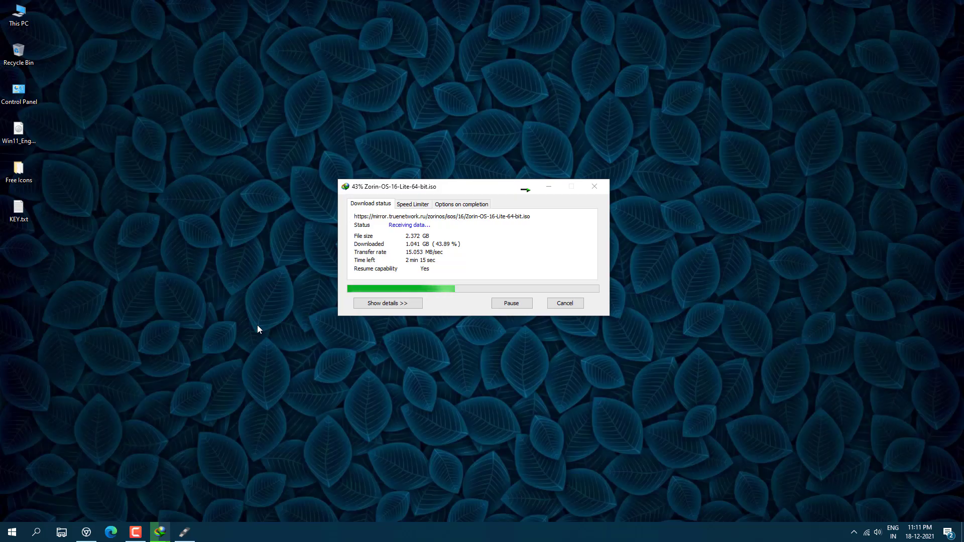
Open the Downloads folder, move Zorin-OS-16-Lite-64-bit.iso to the desktop, and close the folder window
{"action": "left_click", "coordinate": [500, 297]}
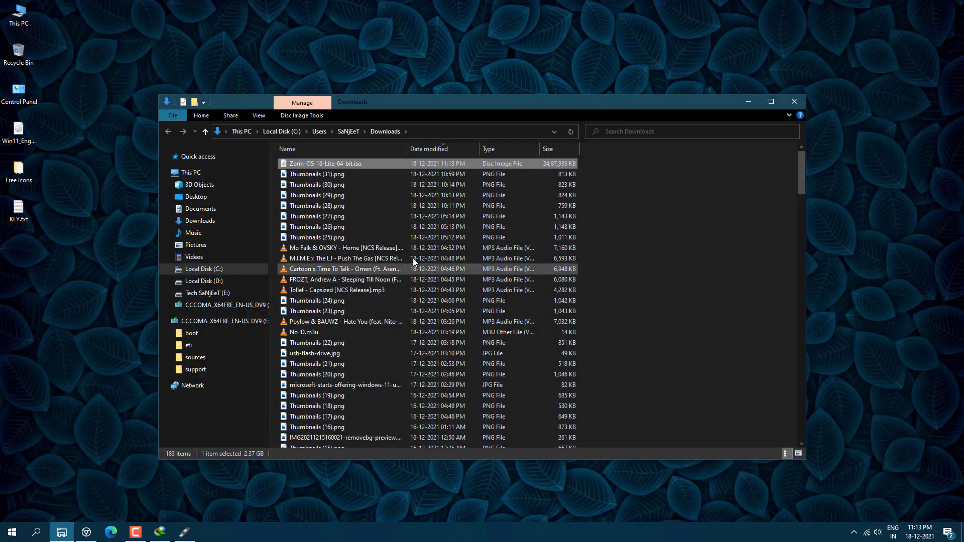
{"action": "left_click_drag", "start_coordinate": [323, 164], "coordinate": [66, 296]}
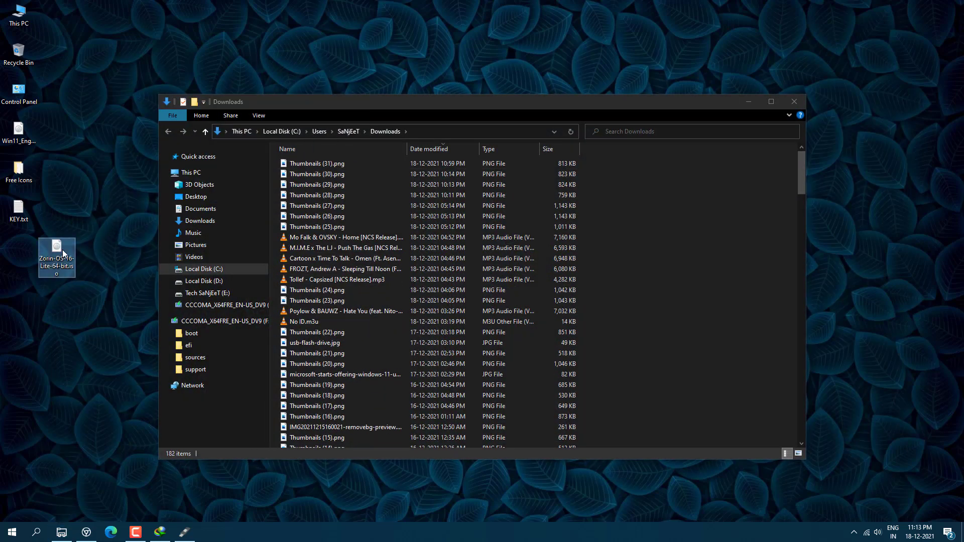
{"action": "left_click", "coordinate": [794, 101]}
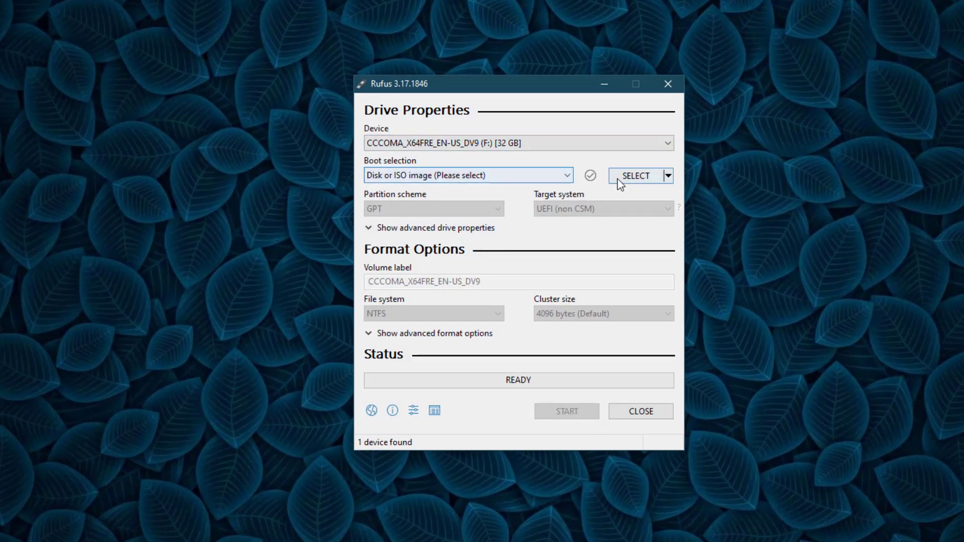
Load Zorin-OS-16-Lite-64-bit.iso from the desktop as the boot image and set the partition scheme to MBR
{"action": "left_click", "coordinate": [637, 180]}
{"action": "left_click", "coordinate": [706, 250]}
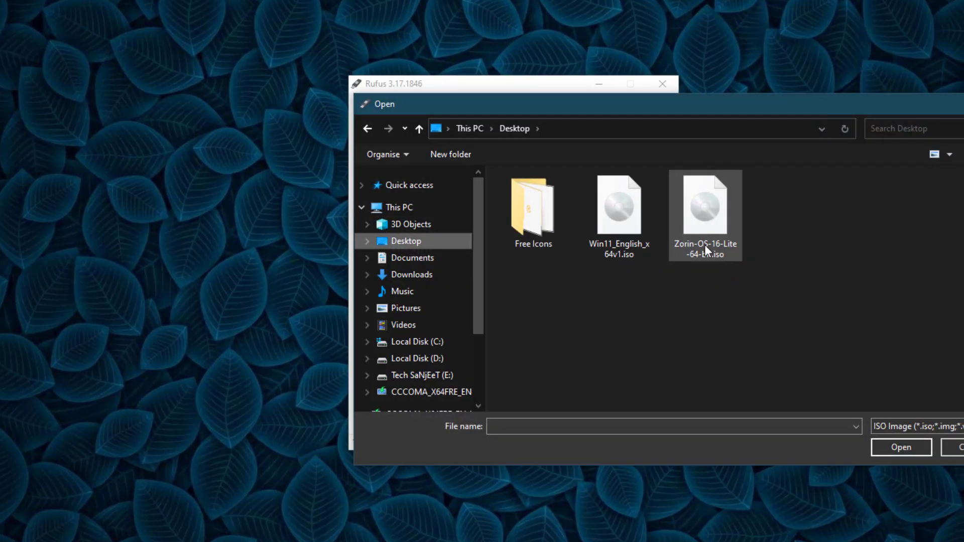
{"action": "double_click", "coordinate": [710, 250]}
{"action": "left_click", "coordinate": [352, 238]}
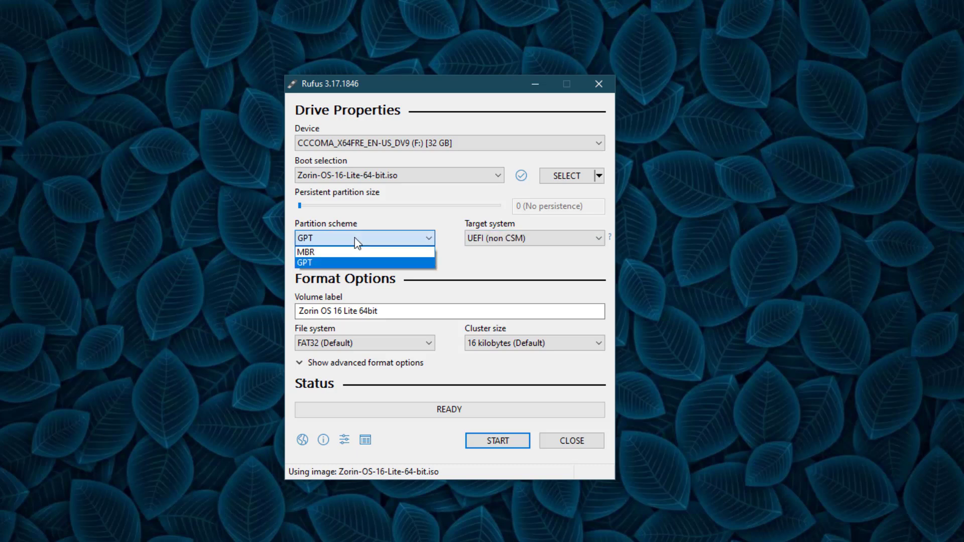
{"action": "left_click", "coordinate": [326, 250]}
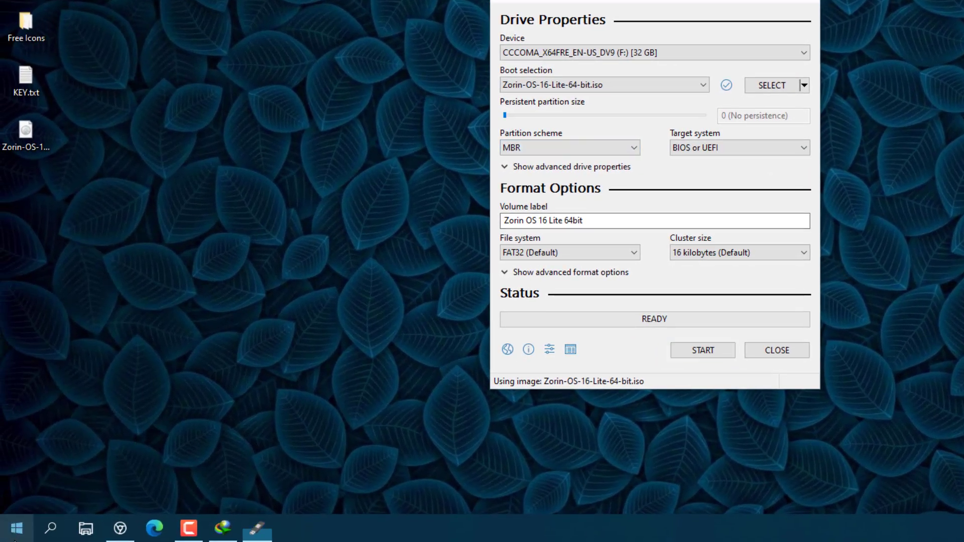
Open Disk Management and check the partition style of Disk 0 in its volume properties
{"action": "right_click", "coordinate": [0, 541]}
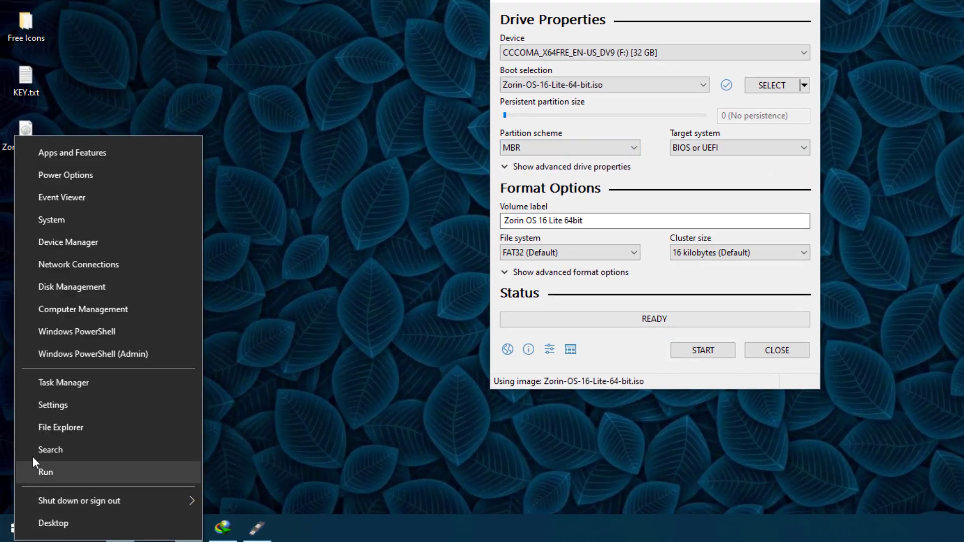
{"action": "left_click", "coordinate": [66, 286]}
{"action": "right_click", "coordinate": [124, 125]}
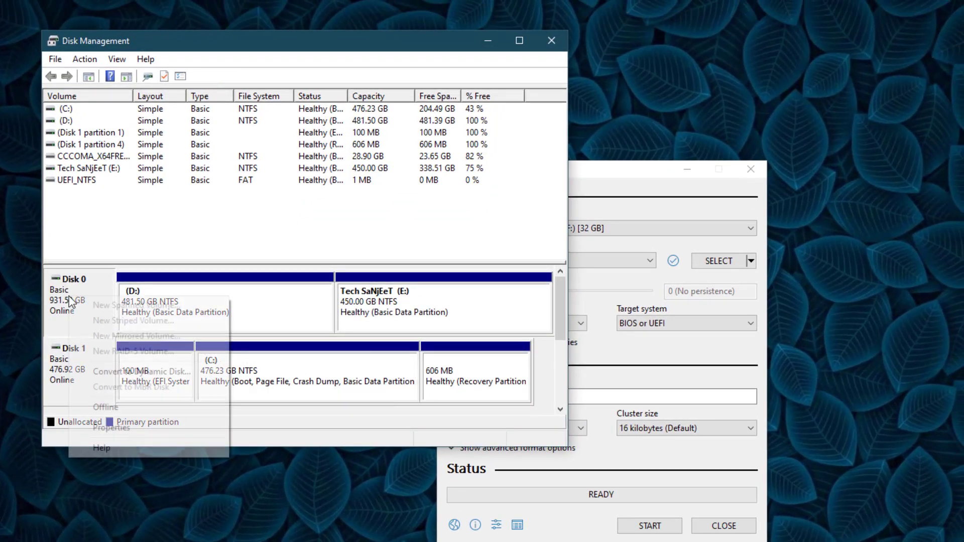
{"action": "left_click", "coordinate": [150, 429]}
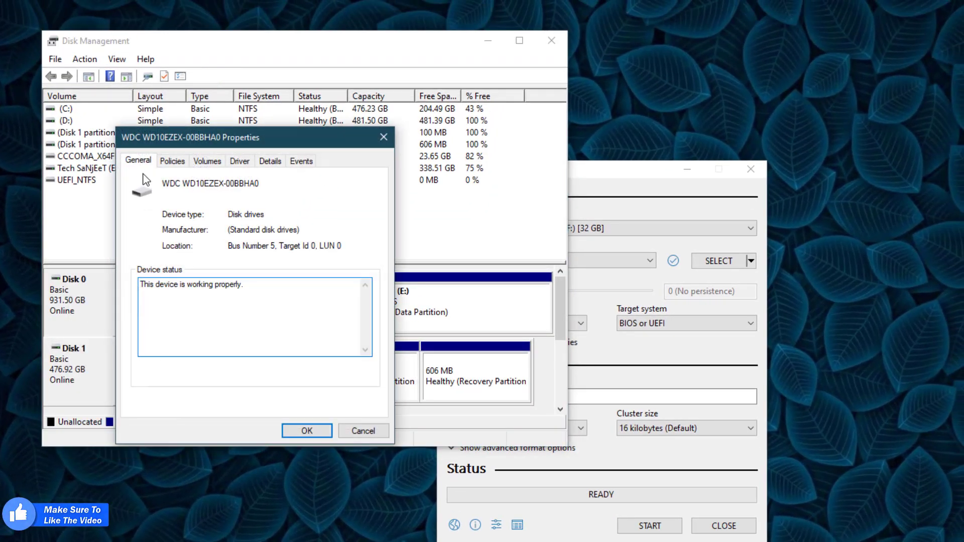
{"action": "left_click", "coordinate": [207, 161]}
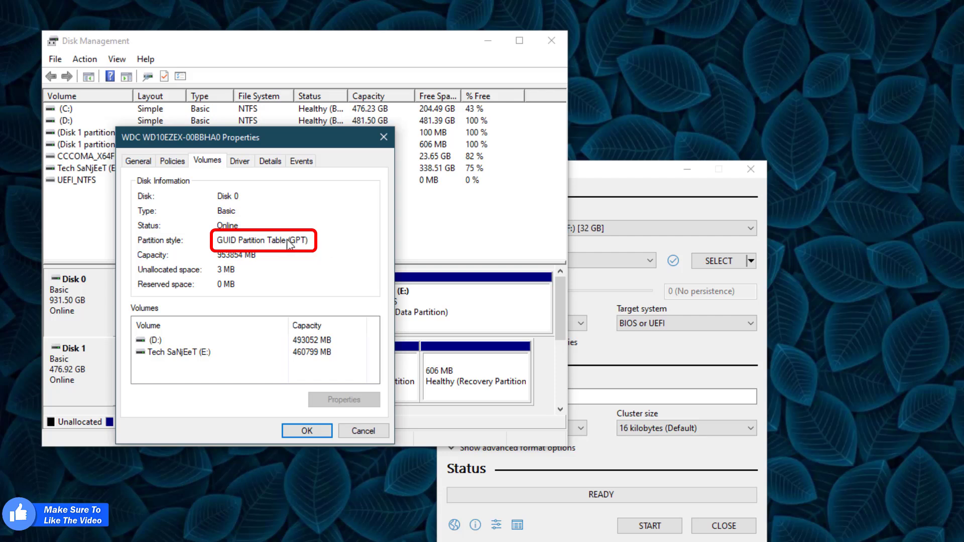
{"action": "left_click", "coordinate": [384, 137]}
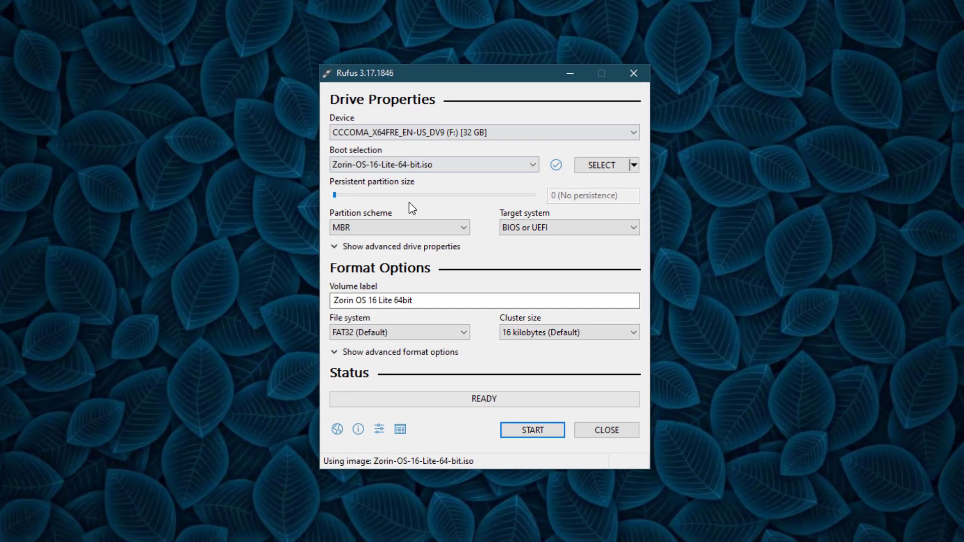
Set the partition scheme to GPT and start writing the image to the 32 GB USB drive, accepting the erasure of its data
{"action": "left_click", "coordinate": [530, 323]}
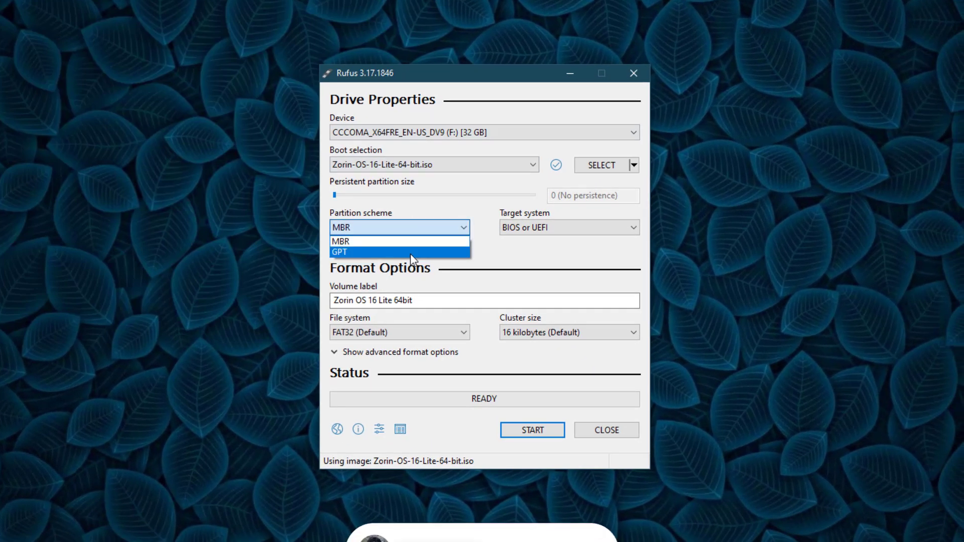
{"action": "left_click", "coordinate": [436, 250]}
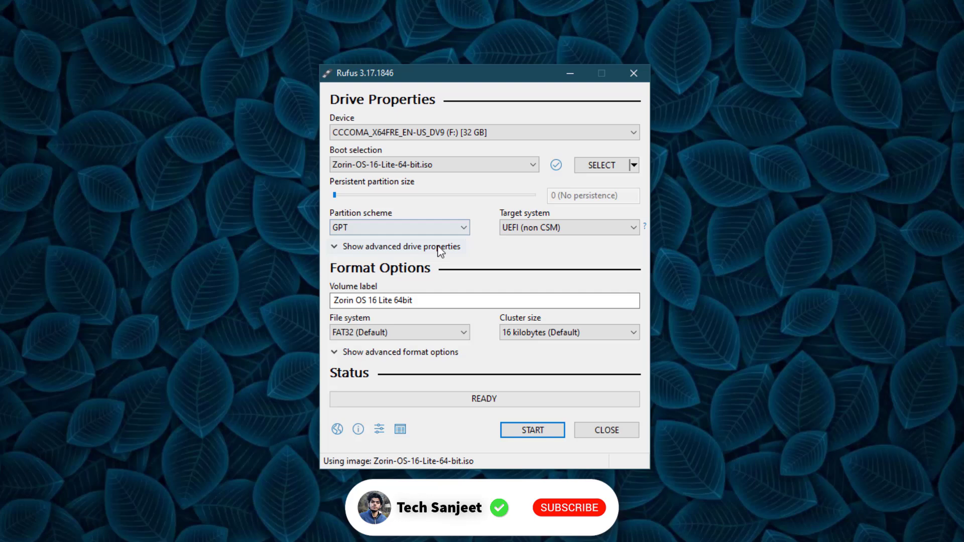
{"action": "left_click", "coordinate": [538, 433]}
{"action": "left_click", "coordinate": [563, 363]}
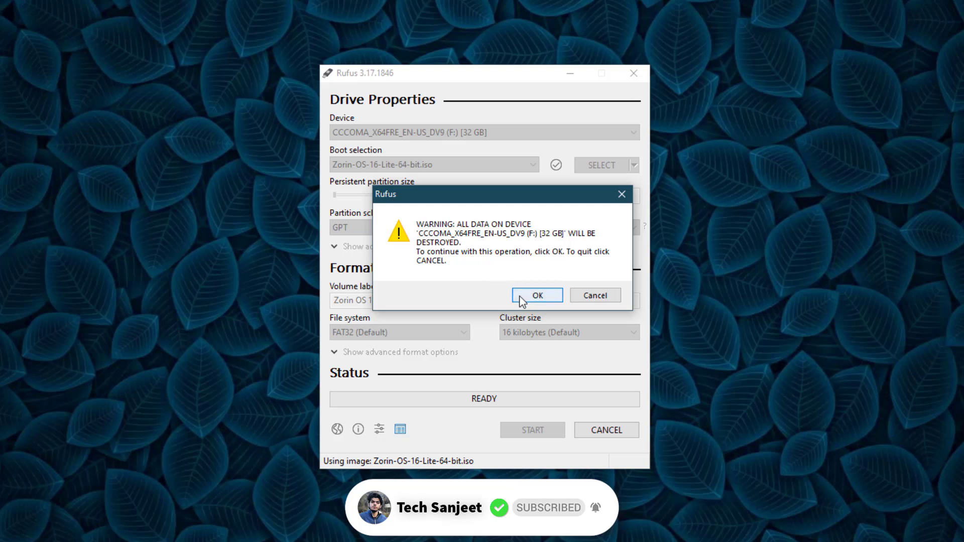
{"action": "left_click", "coordinate": [523, 297]}
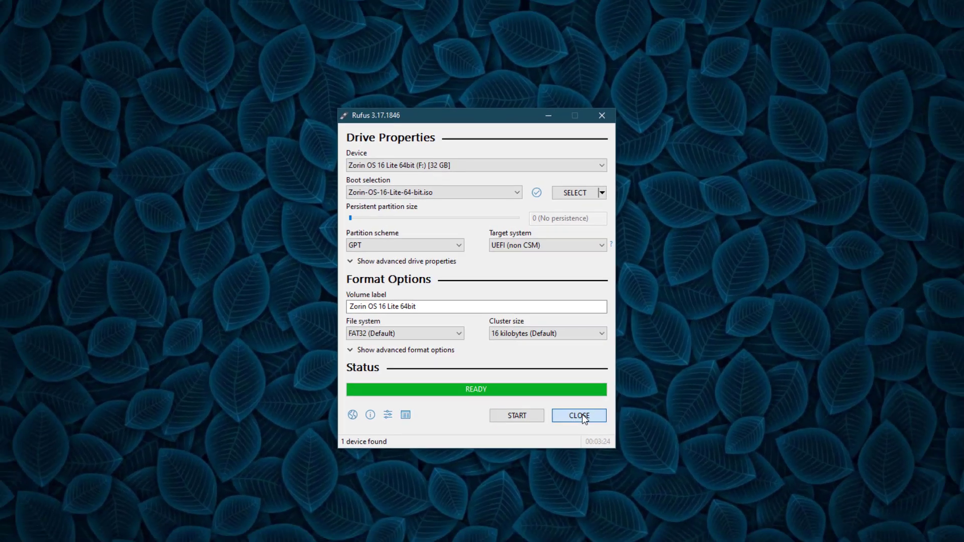
Close Rufus, inspect the files on the ZORIN OS 16 (F:) drive in File Explorer, and close the window
{"action": "left_click", "coordinate": [610, 432]}
{"action": "key", "text": "super+e"}
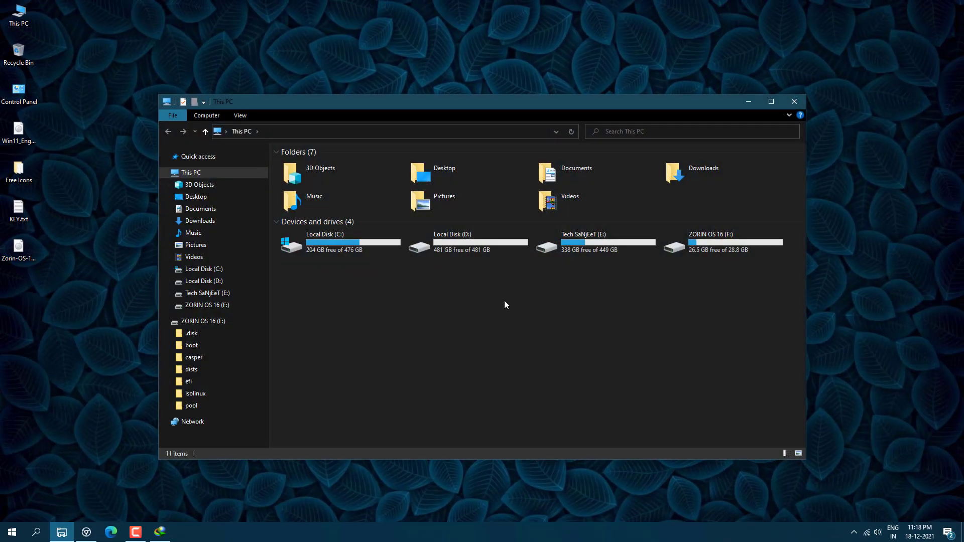
{"action": "double_click", "coordinate": [708, 247]}
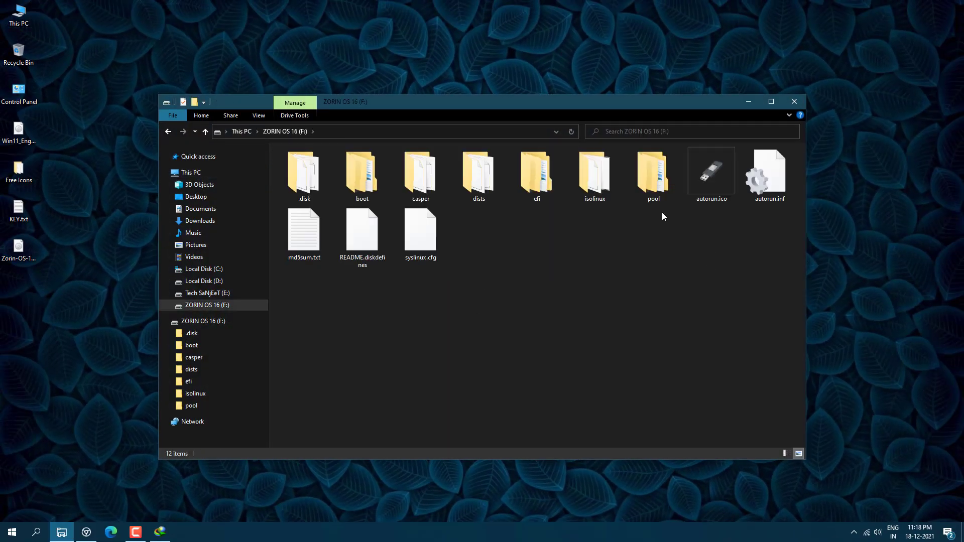
{"action": "left_click", "coordinate": [795, 102]}
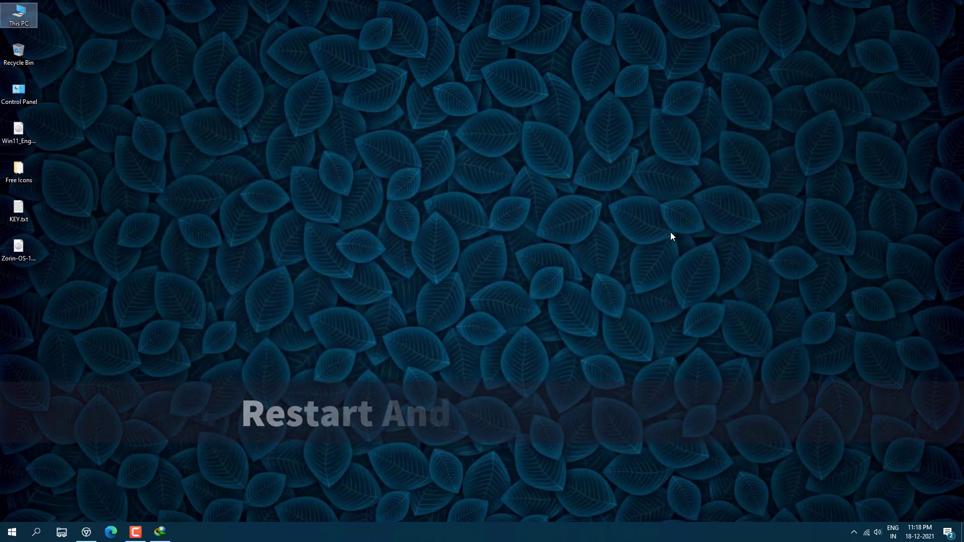
Restart the computer to boot from the USB drive
{"action": "left_click", "coordinate": [11, 531]}
{"action": "left_click", "coordinate": [13, 511]}
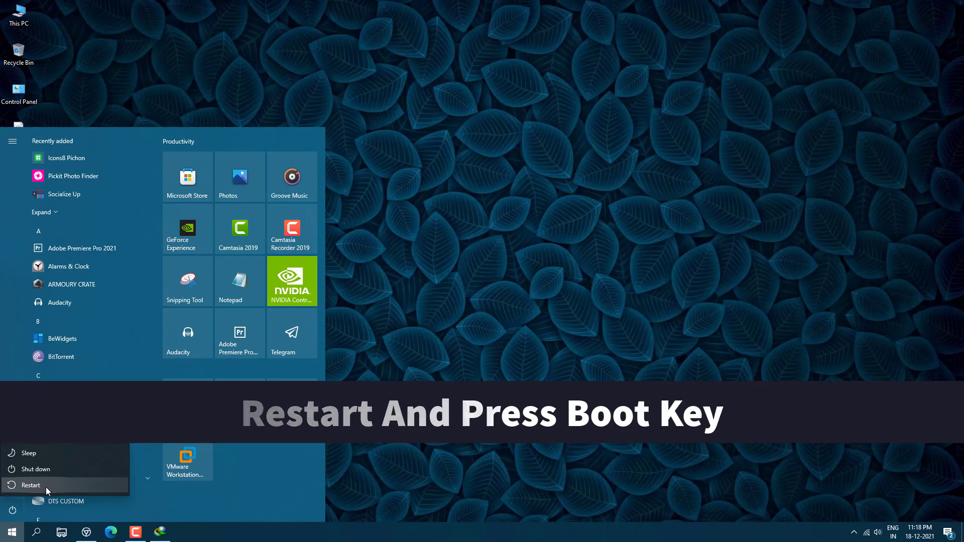
{"action": "left_click", "coordinate": [30, 485]}
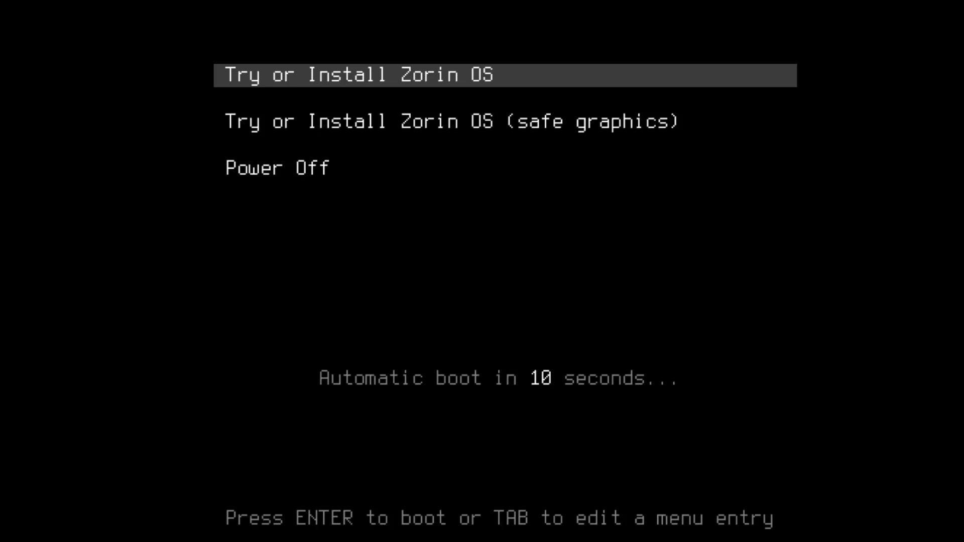
Boot the standard "Try or Install Zorin OS" entry, without safe graphics
{"action": "key", "text": "Down"}
{"action": "key", "text": "Down"}
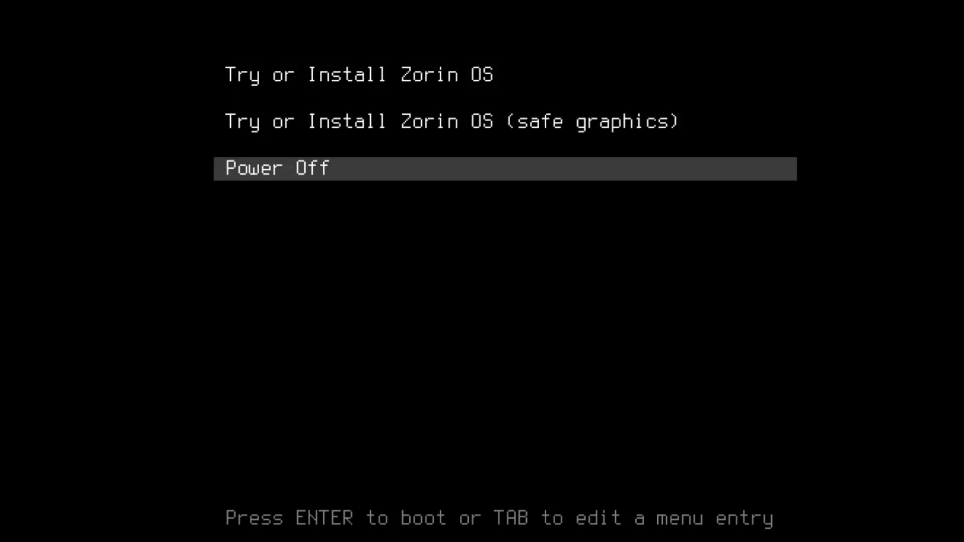
{"action": "key", "text": "Up"}
{"action": "key", "text": "Up"}
{"action": "key", "text": "Return"}
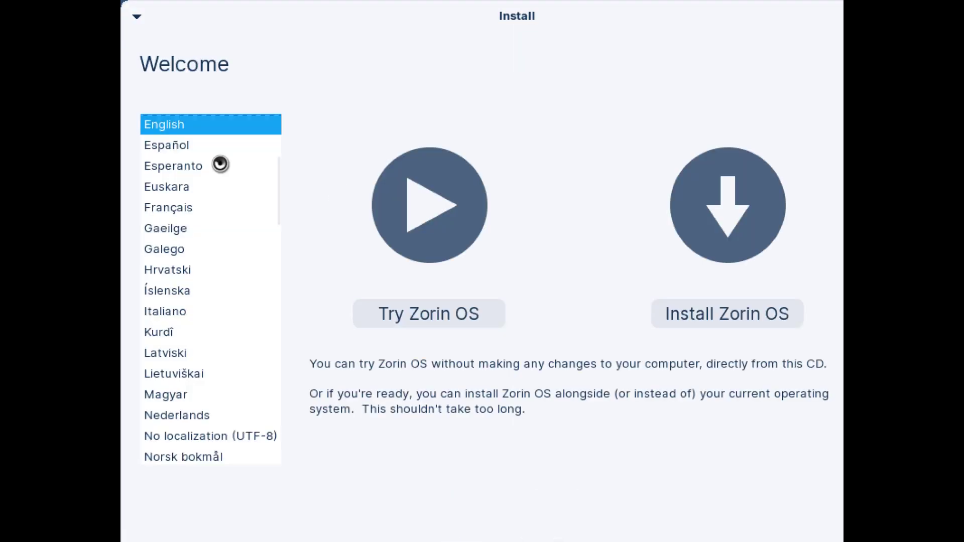
Browse the installer languages, keep English, and choose to install Zorin OS
{"action": "scroll", "coordinate": [182, 145], "scroll_direction": "up", "scroll_amount": 1}
{"action": "scroll", "coordinate": [181, 145], "scroll_direction": "down", "scroll_amount": 1}
{"action": "scroll", "coordinate": [182, 144], "scroll_direction": "up", "scroll_amount": 3}
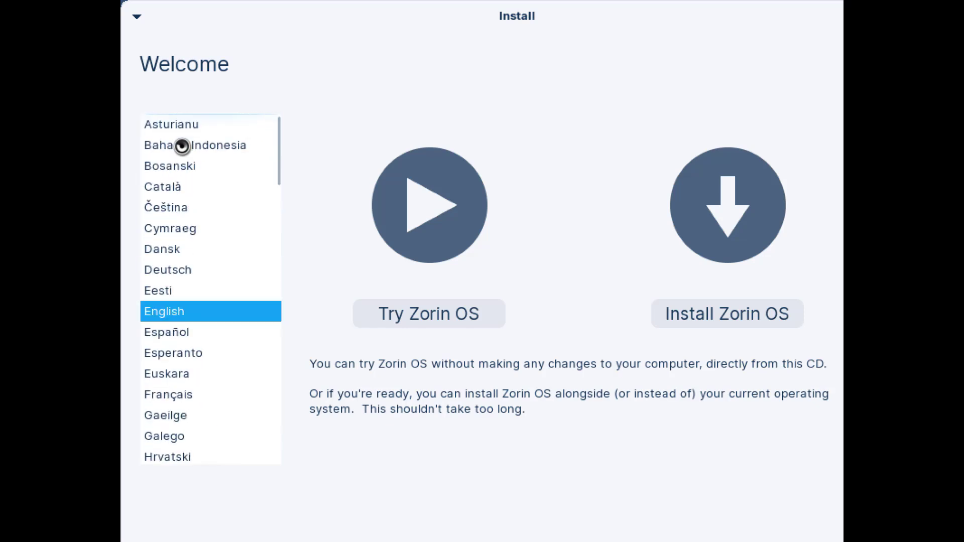
{"action": "scroll", "coordinate": [181, 144], "scroll_direction": "down", "scroll_amount": 1}
{"action": "left_click", "coordinate": [732, 328]}
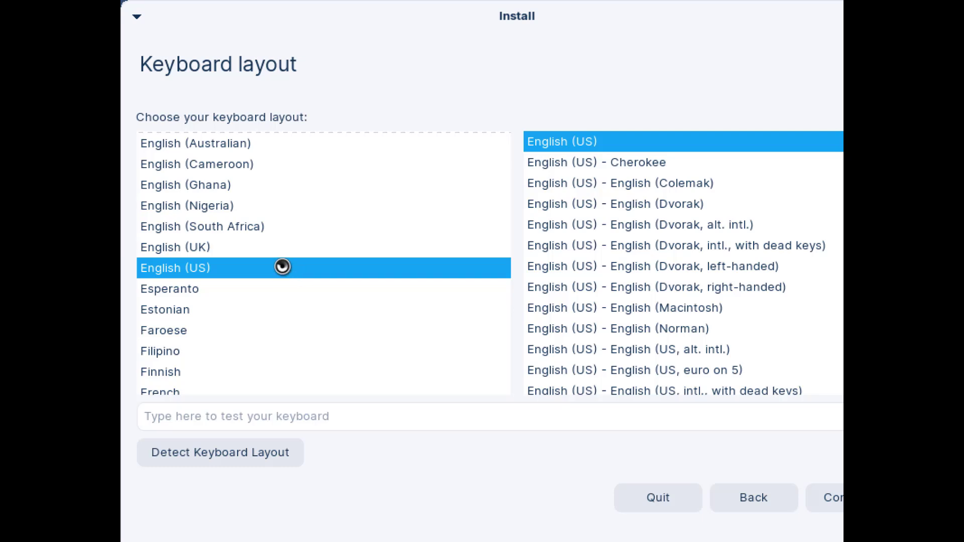
Accept the English (US) keyboard layout and continue with update downloads and third-party software enabled
{"action": "left_click_drag", "start_coordinate": [570, 18], "coordinate": [488, 16]}
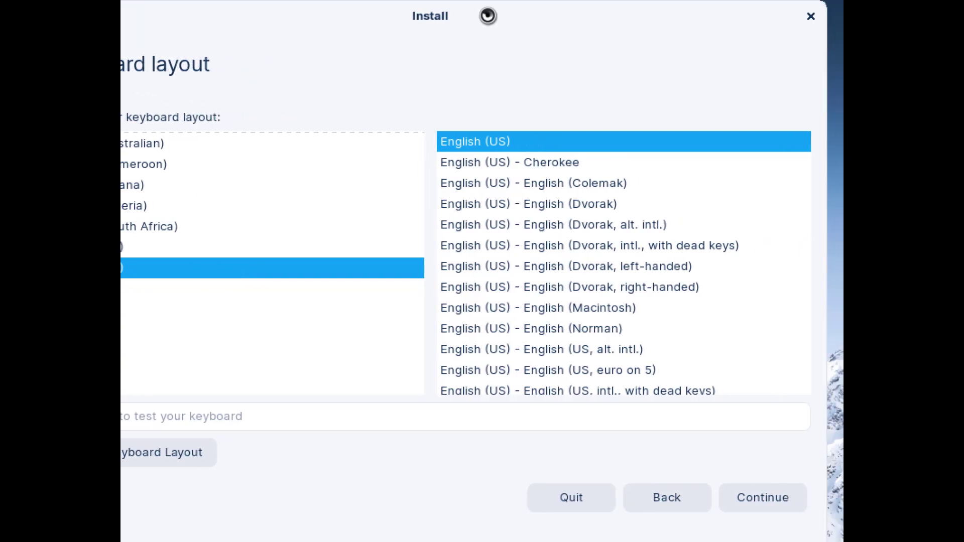
{"action": "left_click", "coordinate": [764, 504]}
{"action": "left_click_drag", "start_coordinate": [420, 12], "coordinate": [505, 32]}
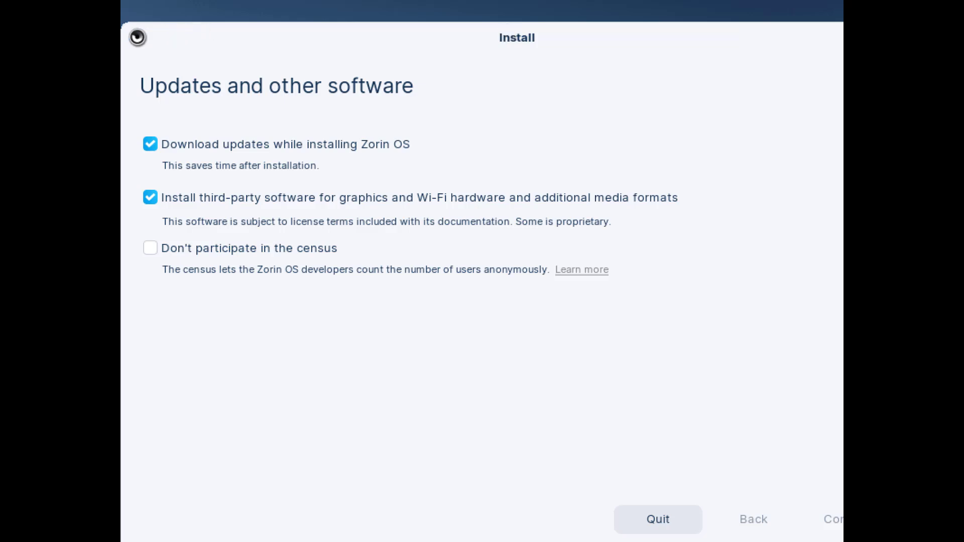
{"action": "key", "text": "Return"}
Start the installation with "Erase disk and install Zorin OS" and confirm writing the changes to the disk
{"action": "key", "text": "alt+space"}
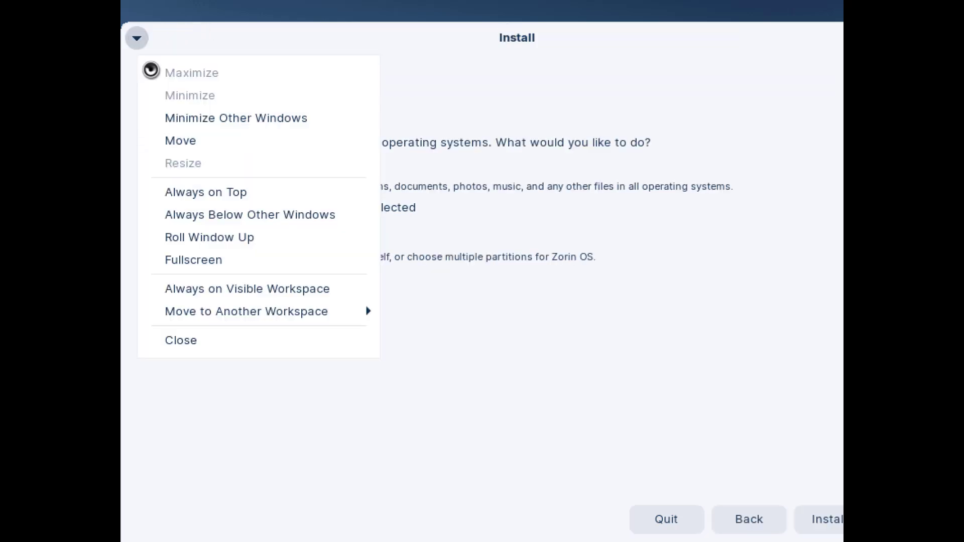
{"action": "left_click", "coordinate": [204, 188]}
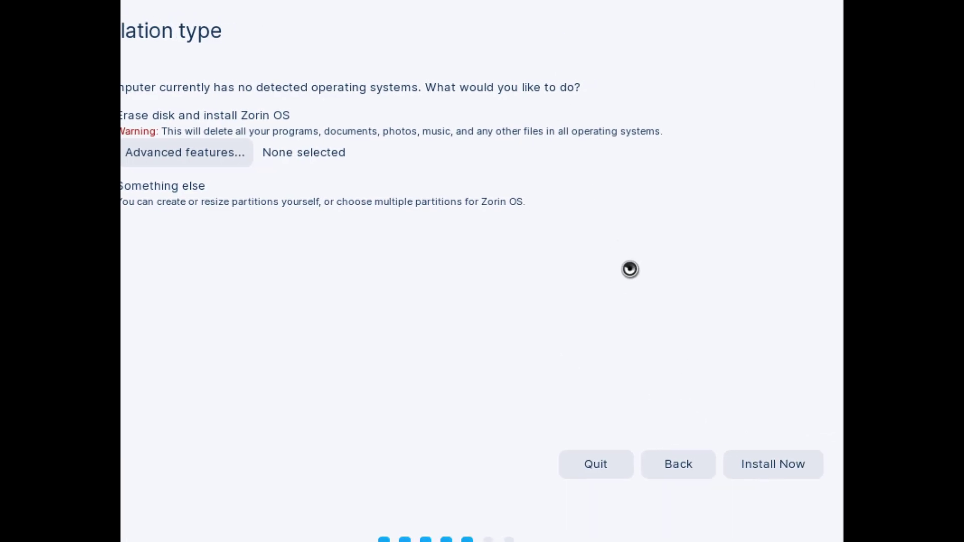
{"action": "left_click", "coordinate": [764, 462]}
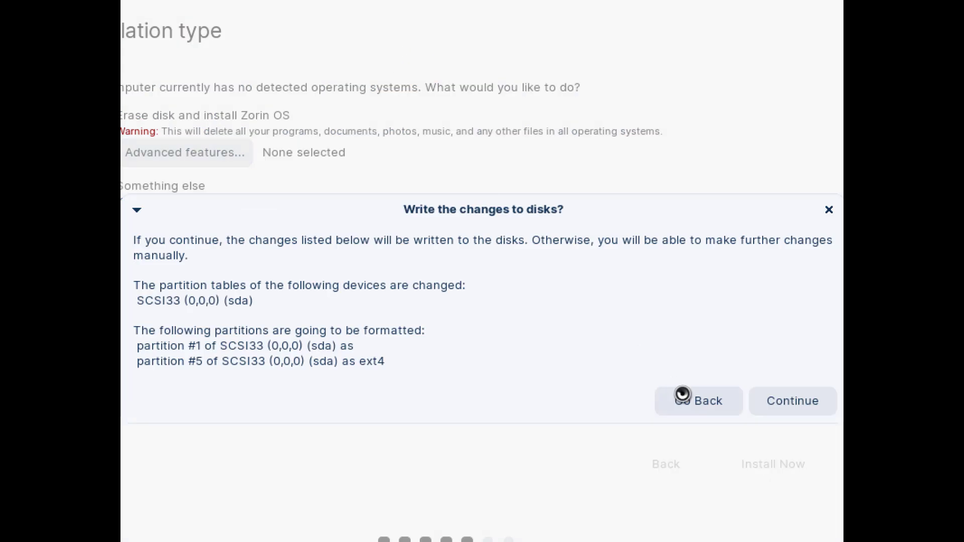
{"action": "left_click", "coordinate": [767, 401]}
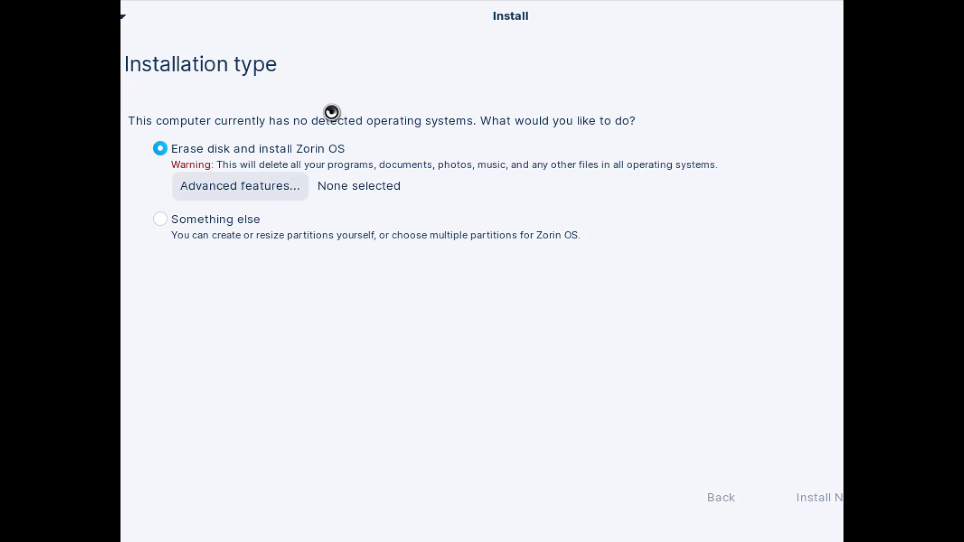
{"action": "left_click_drag", "start_coordinate": [327, 163], "coordinate": [686, 166]}
{"action": "left_click", "coordinate": [498, 164]}
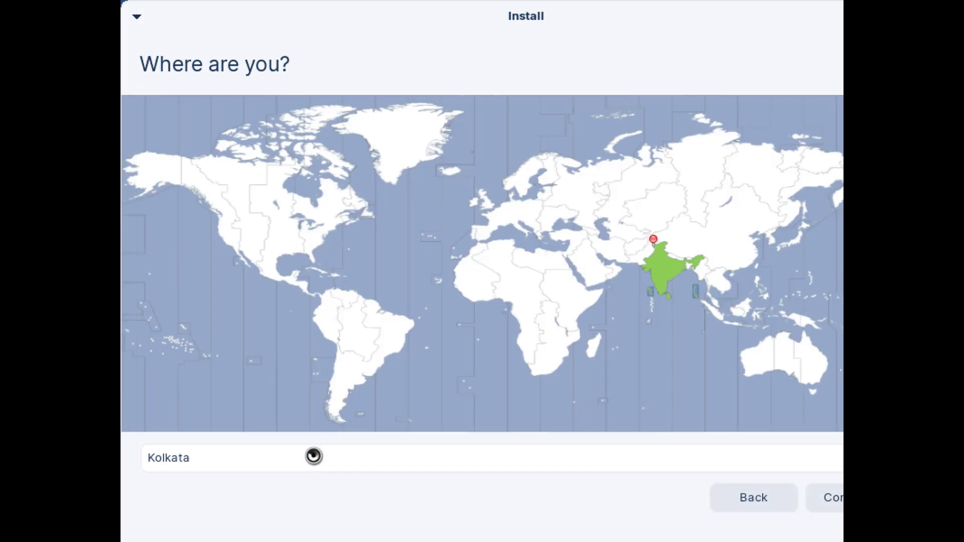
Confirm Kolkata as the location and submit the new user's account details with automatic login
{"action": "left_click", "coordinate": [309, 460]}
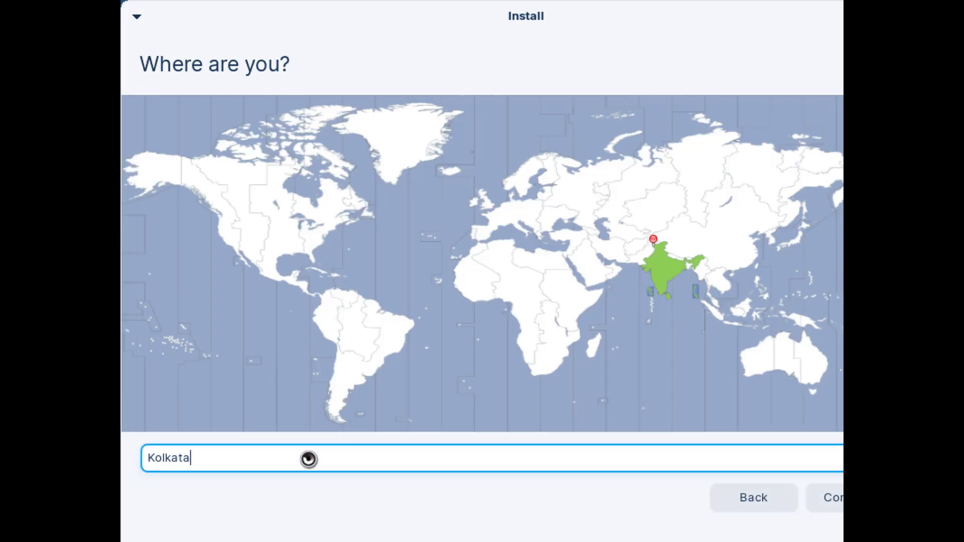
{"action": "type", "text": "India Time"}
{"action": "left_click", "coordinate": [201, 184]}
{"action": "left_click", "coordinate": [812, 506]}
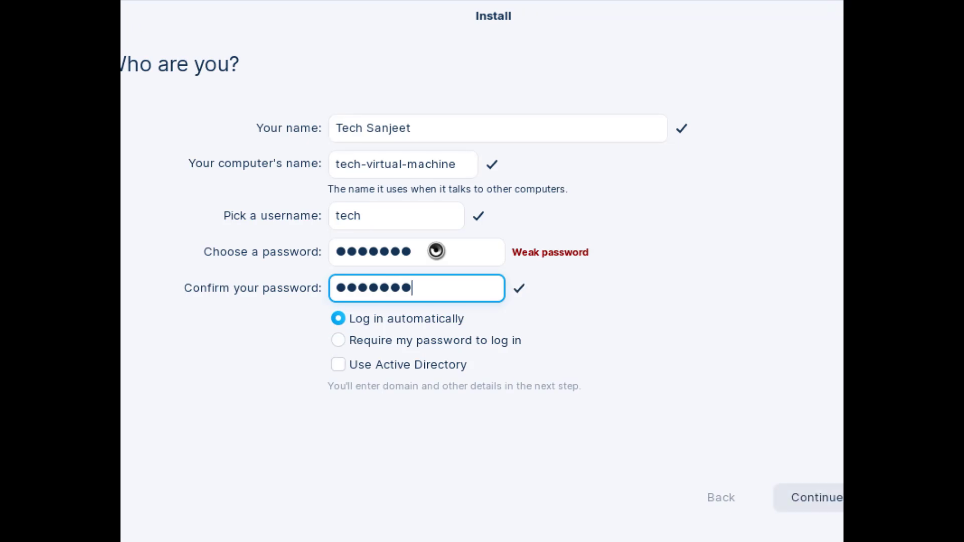
{"action": "left_click", "coordinate": [808, 497]}
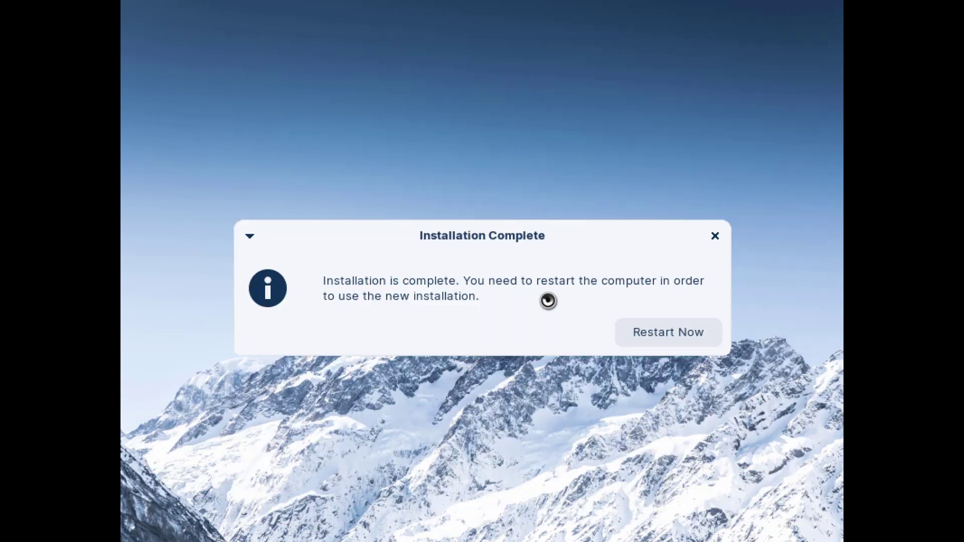
Restart into the new installation and decline the Zorin OS 16 welcome tour
{"action": "left_click", "coordinate": [648, 334]}
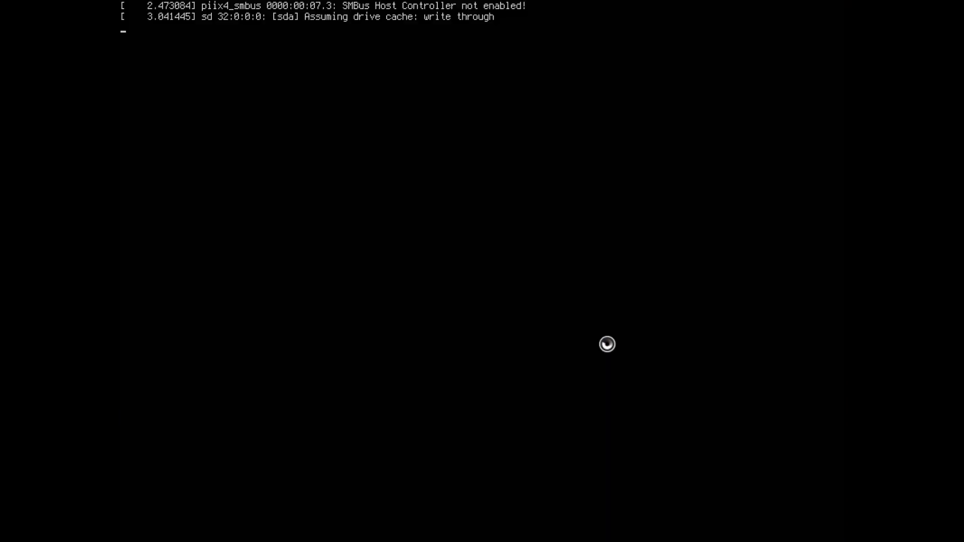
{"action": "key", "text": "Return"}
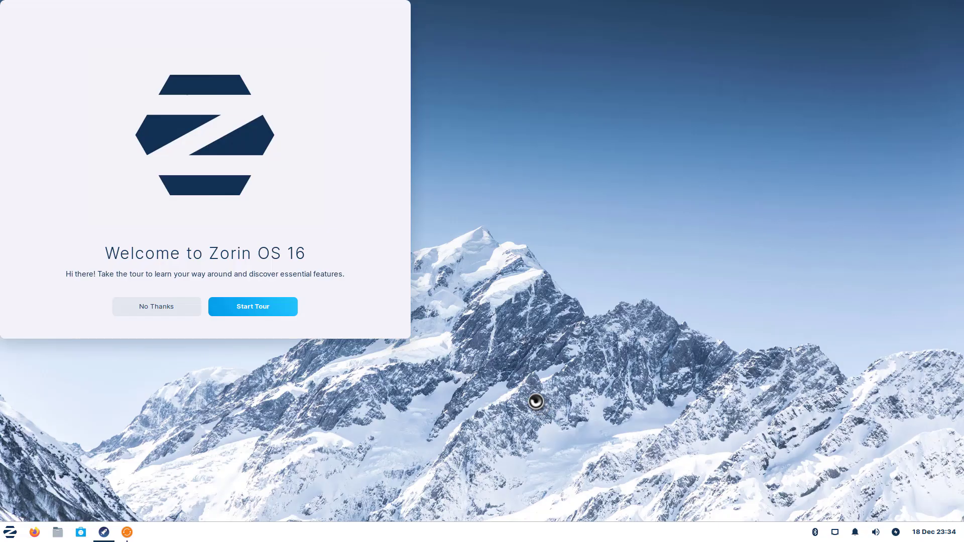
{"action": "left_click", "coordinate": [169, 311]}
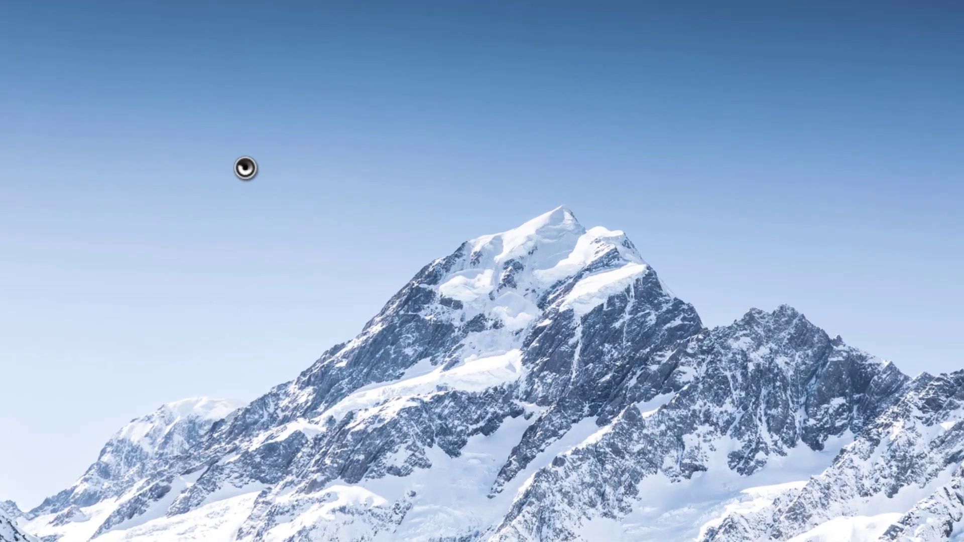
Examine the desktop's context options, including the document types offered for creation
{"action": "right_click", "coordinate": [256, 202]}
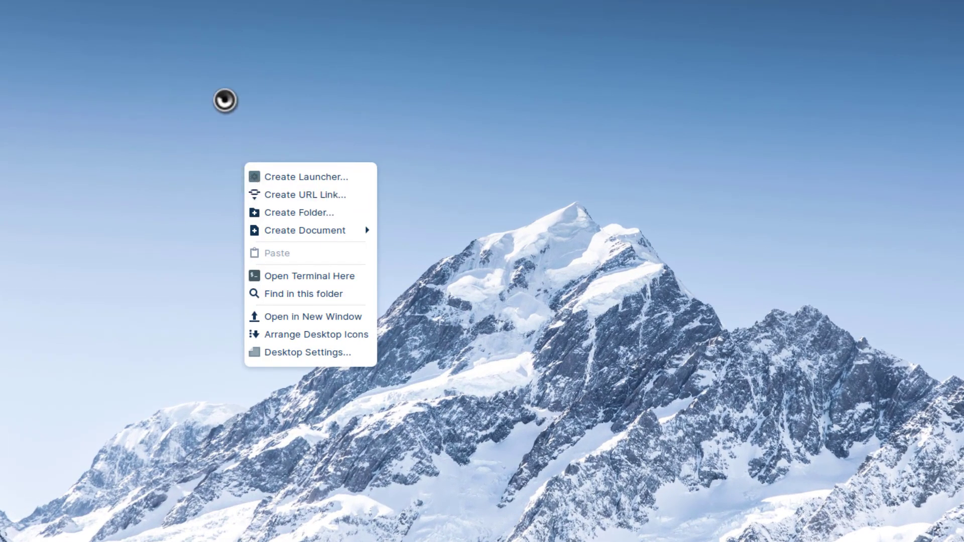
{"action": "left_click", "coordinate": [224, 99]}
{"action": "right_click", "coordinate": [258, 147]}
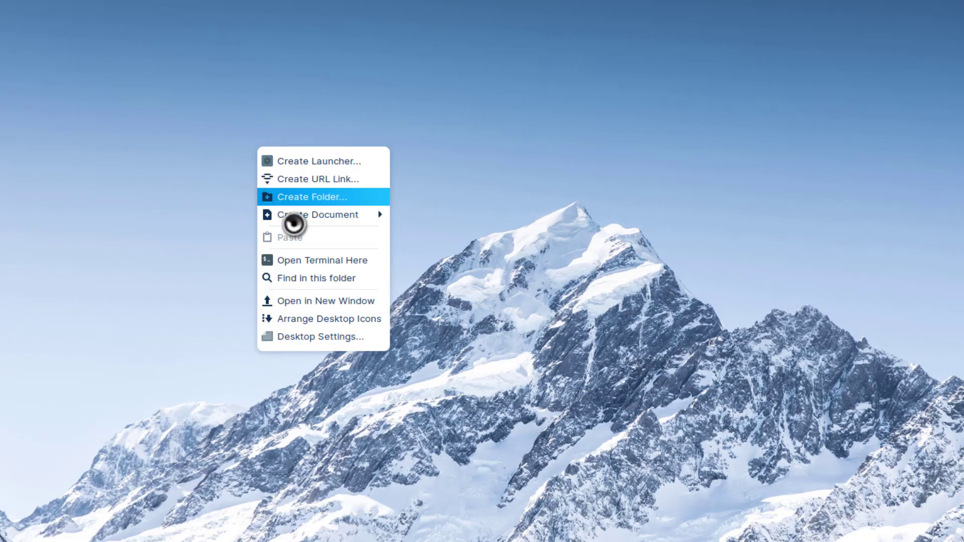
{"action": "mouse_move", "coordinate": [372, 219]}
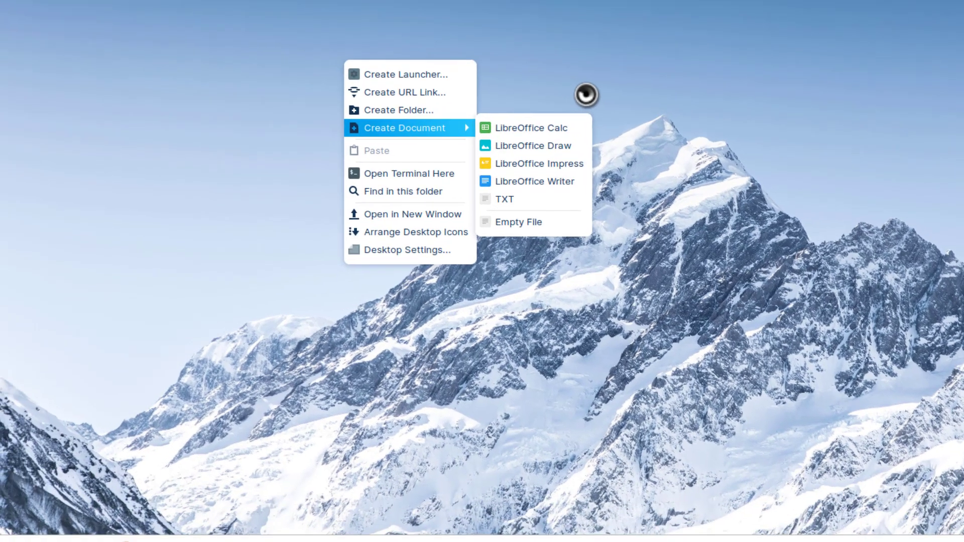
{"action": "left_click", "coordinate": [498, 177]}
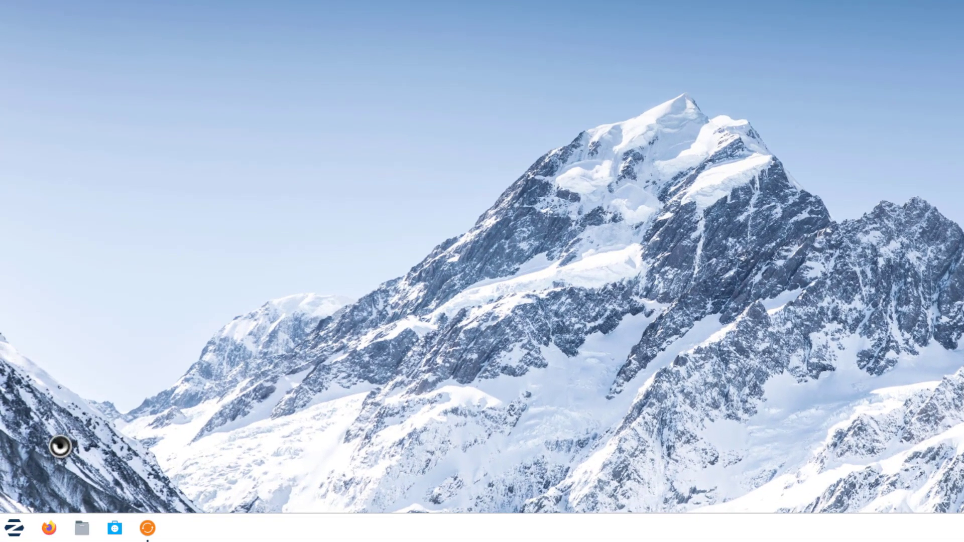
Open Zorin Appearance and stop the Zorin OS Pro Lite layout offer from showing again
{"action": "left_click", "coordinate": [24, 527]}
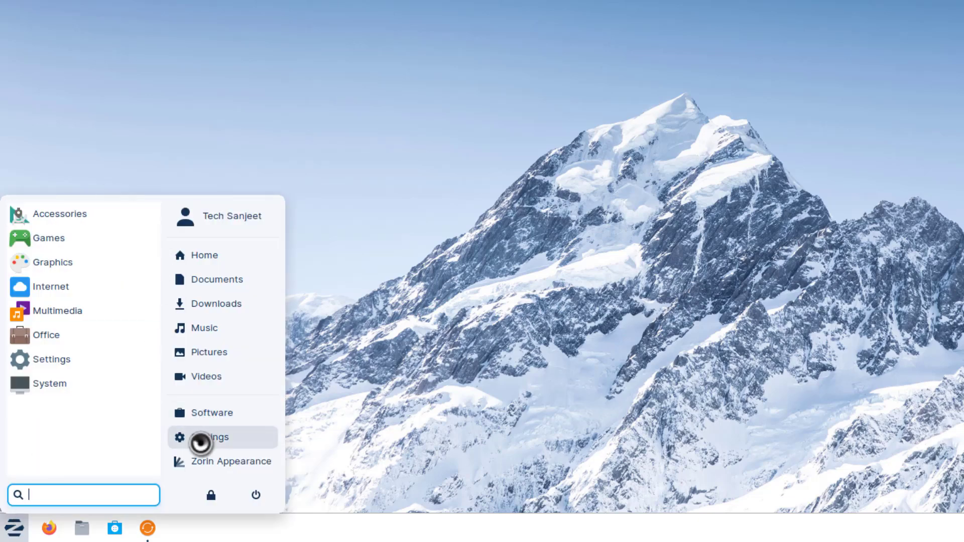
{"action": "left_click", "coordinate": [214, 457]}
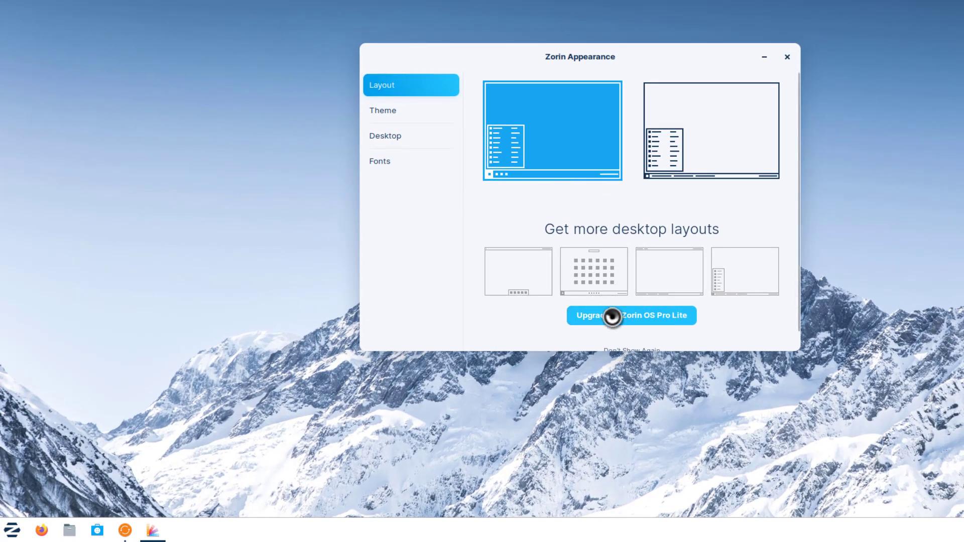
{"action": "scroll", "coordinate": [611, 258], "scroll_direction": "down", "scroll_amount": 1}
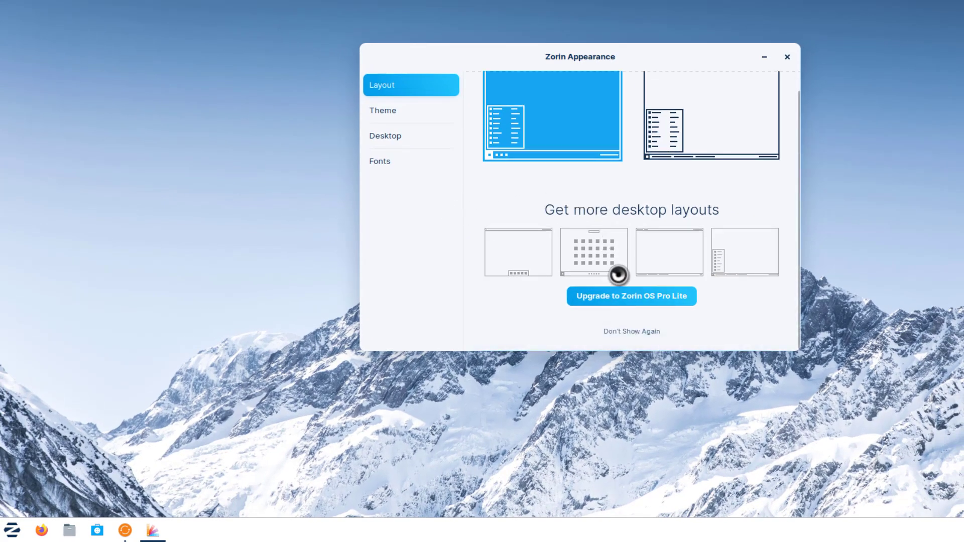
{"action": "left_click", "coordinate": [623, 333]}
Try the second desktop layout and switch back to the first one
{"action": "left_click", "coordinate": [683, 154]}
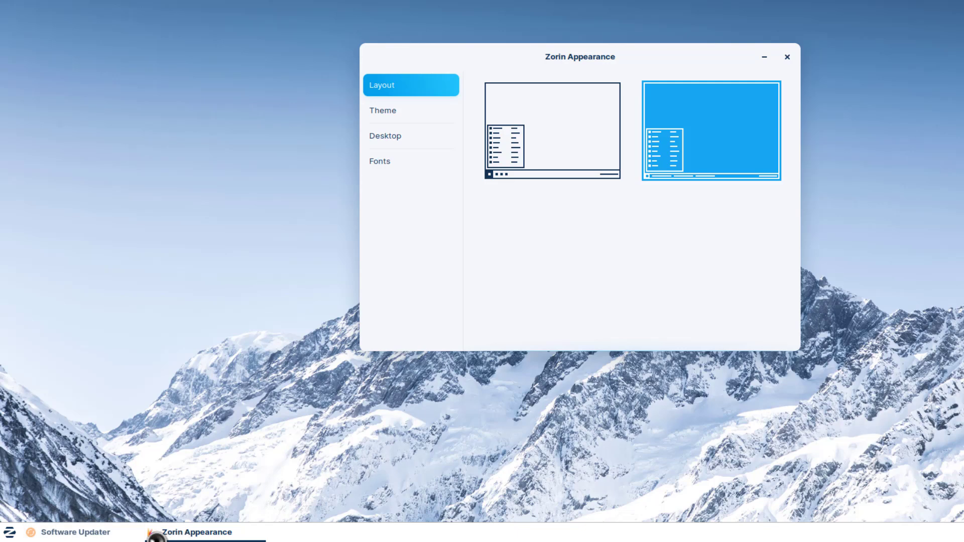
{"action": "left_click", "coordinate": [568, 159]}
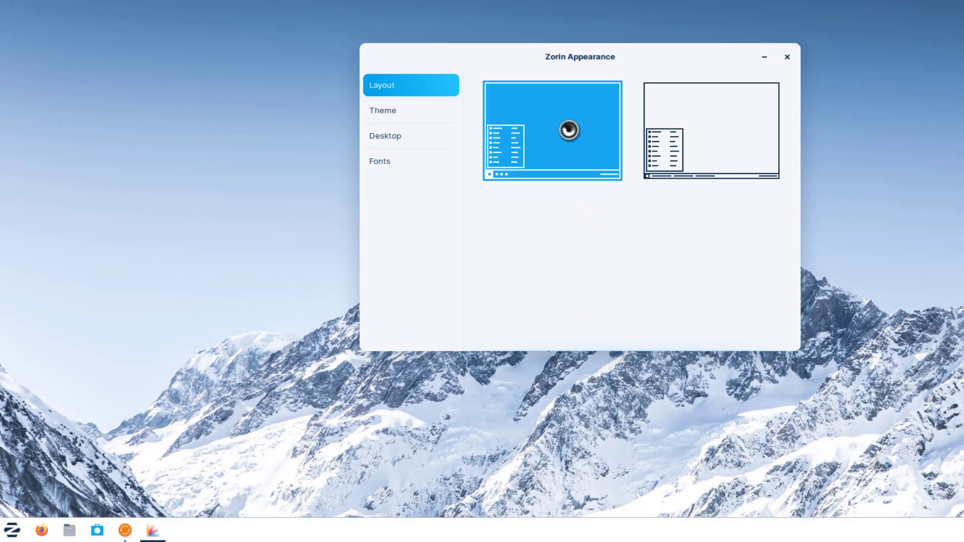
Set the theme background to the automatic light and dark option and view the Other theme settings
{"action": "left_click", "coordinate": [395, 111]}
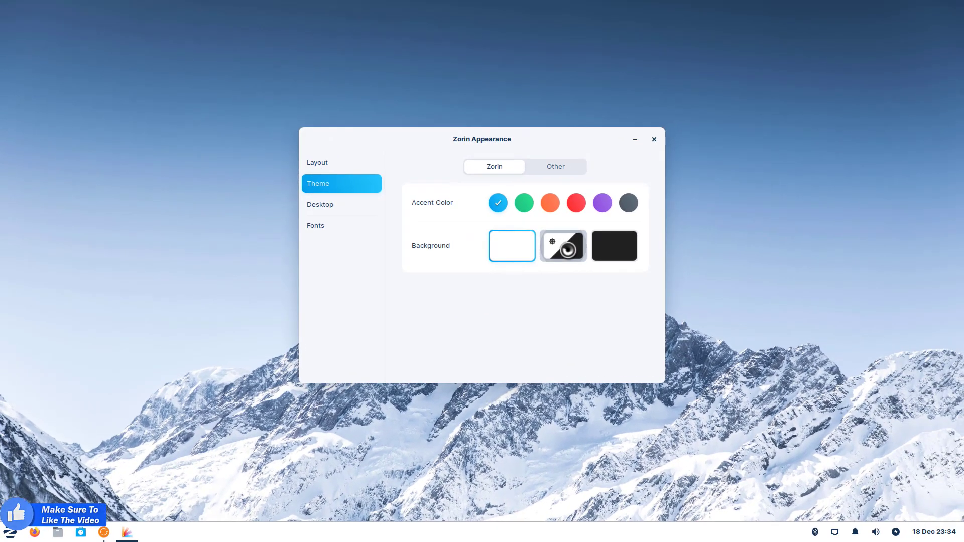
{"action": "left_click", "coordinate": [675, 186]}
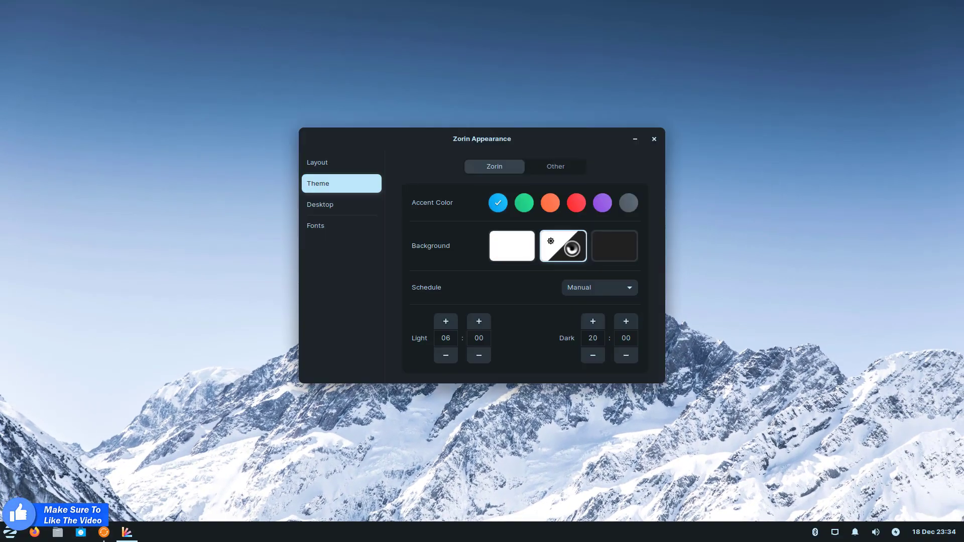
{"action": "left_click", "coordinate": [556, 167]}
Show the Trash, Home and Filesystem icons on the desktop
{"action": "left_click", "coordinate": [369, 207]}
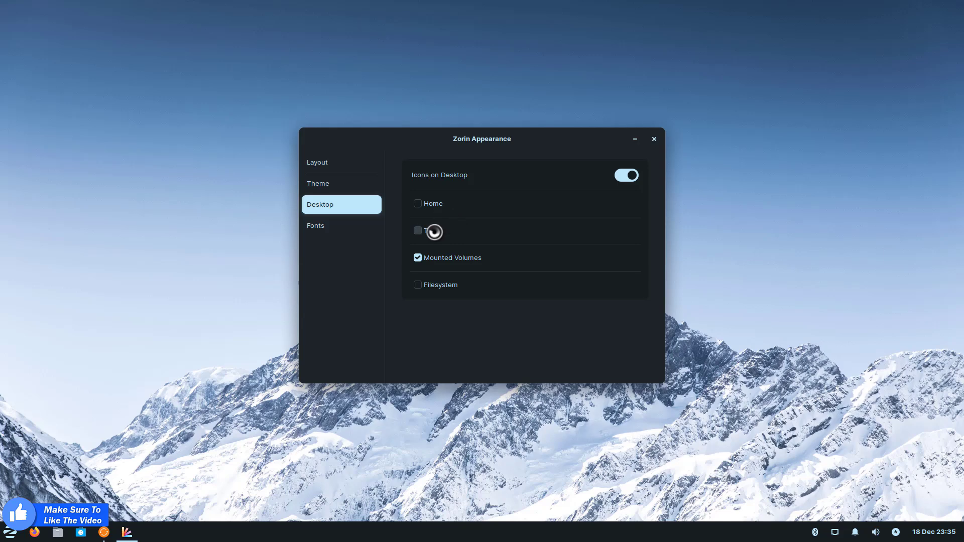
{"action": "left_click", "coordinate": [418, 231]}
{"action": "left_click", "coordinate": [435, 206]}
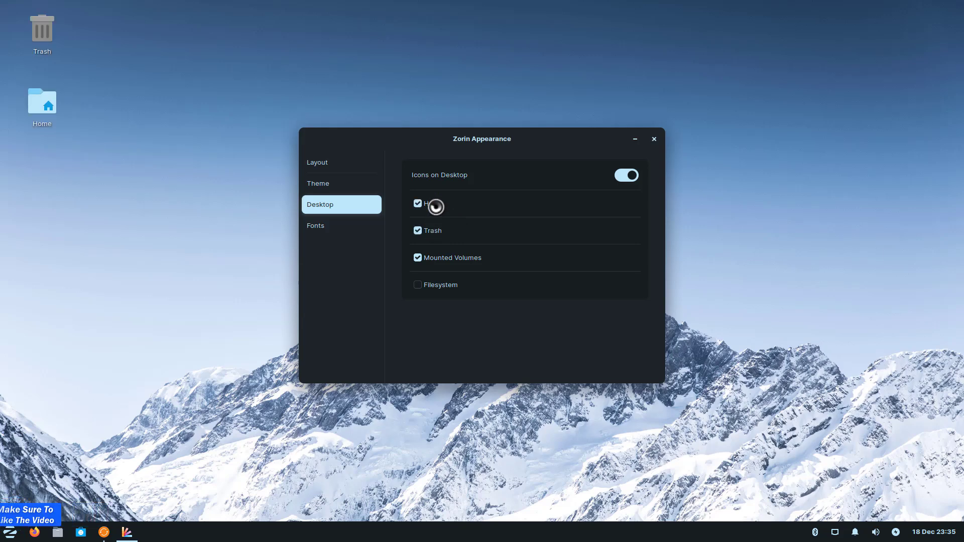
{"action": "left_click", "coordinate": [434, 285]}
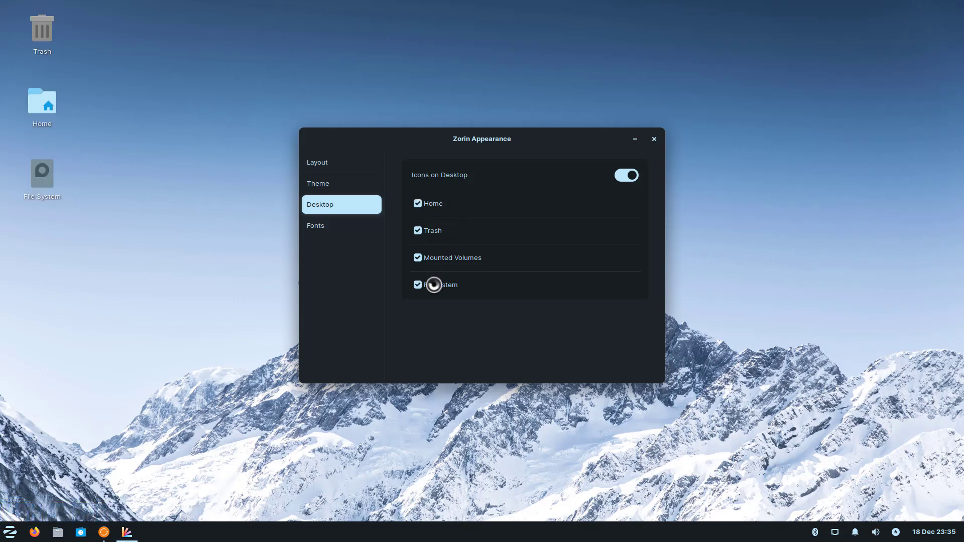
Look through the available fonts, cancel without choosing one, and return to the theme settings
{"action": "left_click", "coordinate": [335, 226]}
{"action": "left_click", "coordinate": [595, 185]}
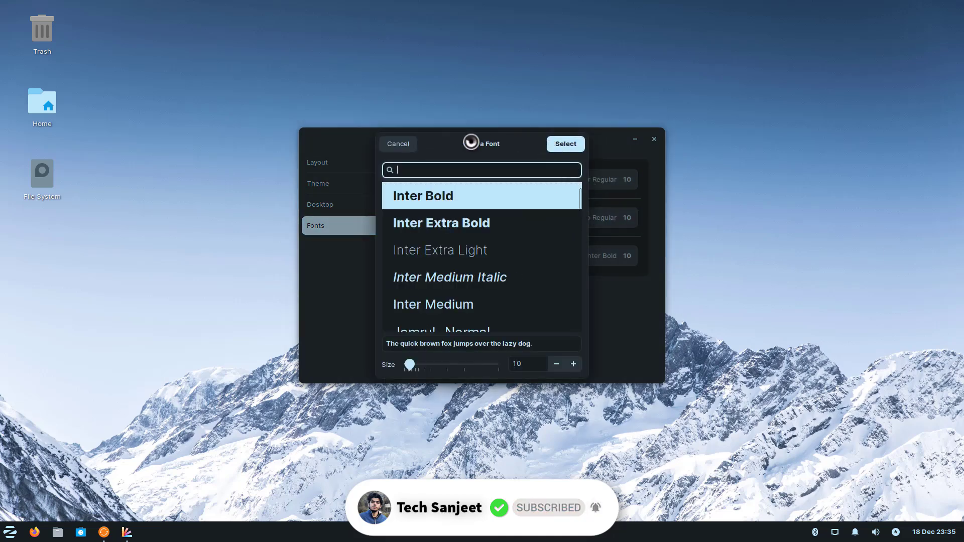
{"action": "left_click", "coordinate": [400, 145]}
{"action": "left_click", "coordinate": [351, 204]}
{"action": "left_click", "coordinate": [336, 183]}
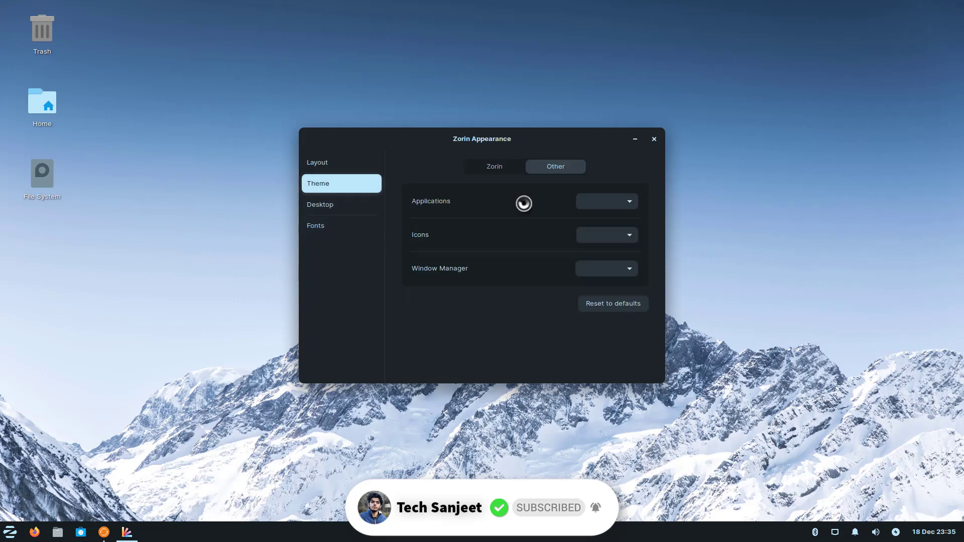
Try the Adwaita-dark and Adwaita application themes and the Hicolor icon theme
{"action": "left_click", "coordinate": [587, 202]}
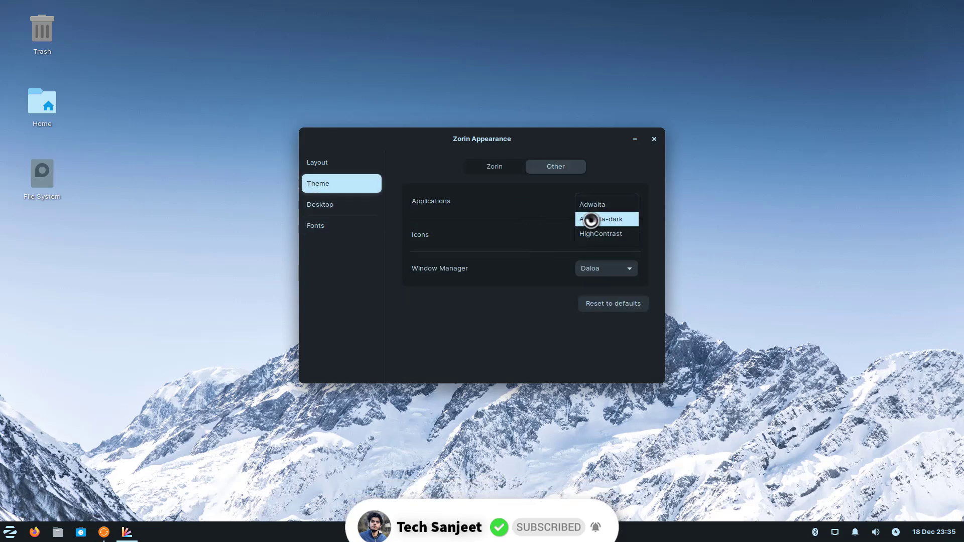
{"action": "left_click", "coordinate": [591, 218]}
{"action": "left_click", "coordinate": [603, 201]}
{"action": "left_click", "coordinate": [601, 210]}
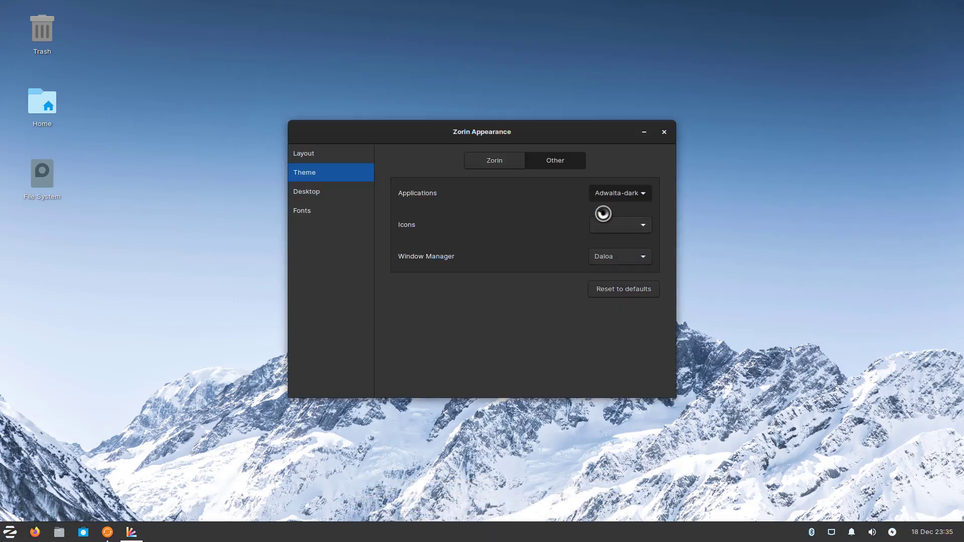
{"action": "left_click", "coordinate": [605, 195]}
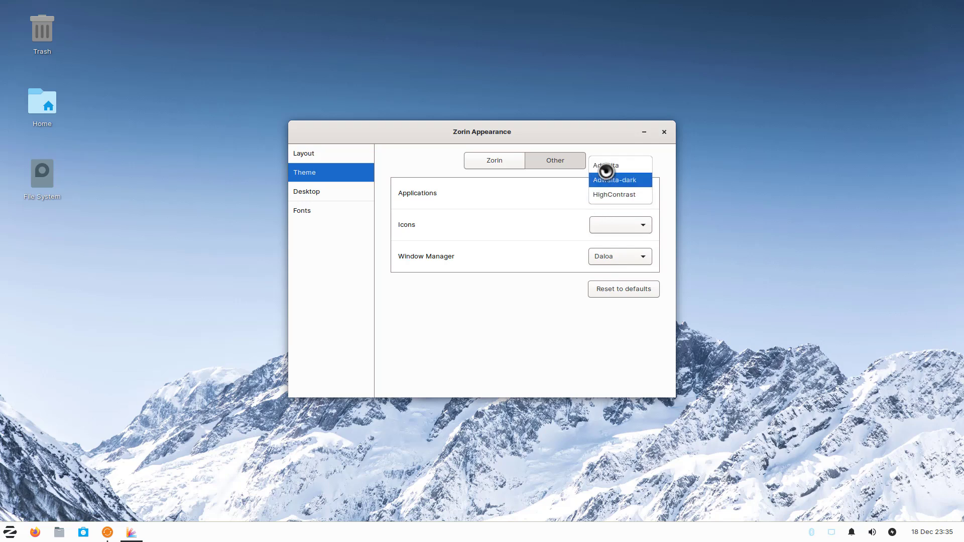
{"action": "left_click", "coordinate": [605, 175]}
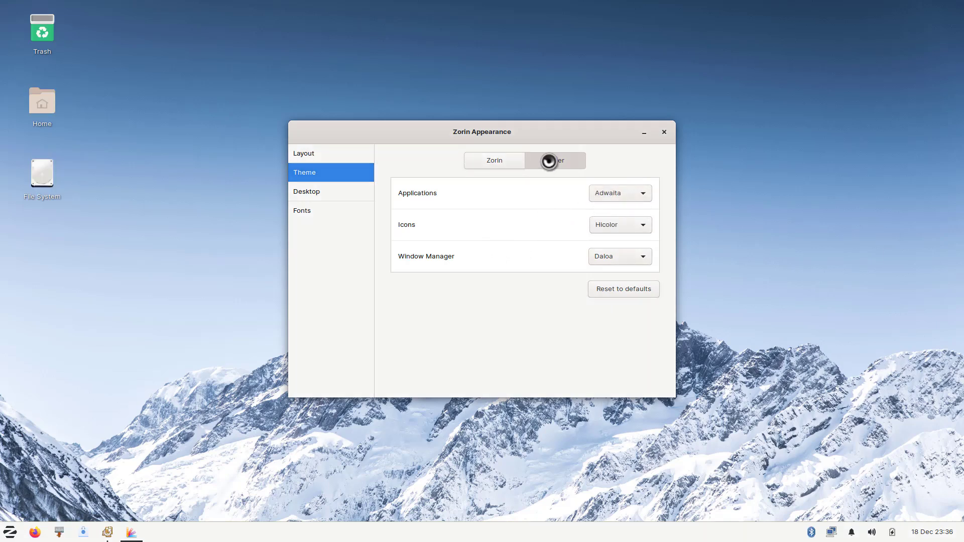
Restore the Zorin theme with the automatic light and dark background and close the appearance settings
{"action": "left_click", "coordinate": [507, 161]}
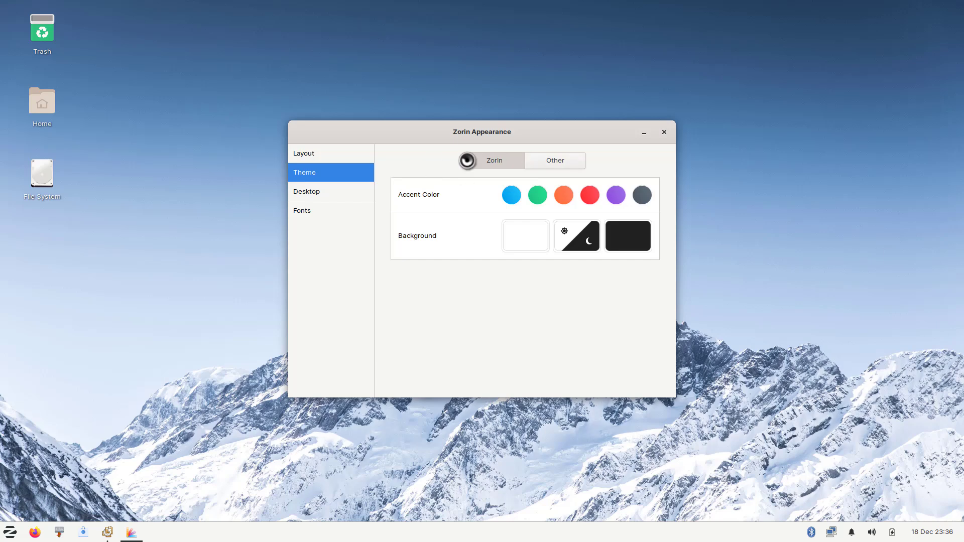
{"action": "left_click", "coordinate": [562, 244]}
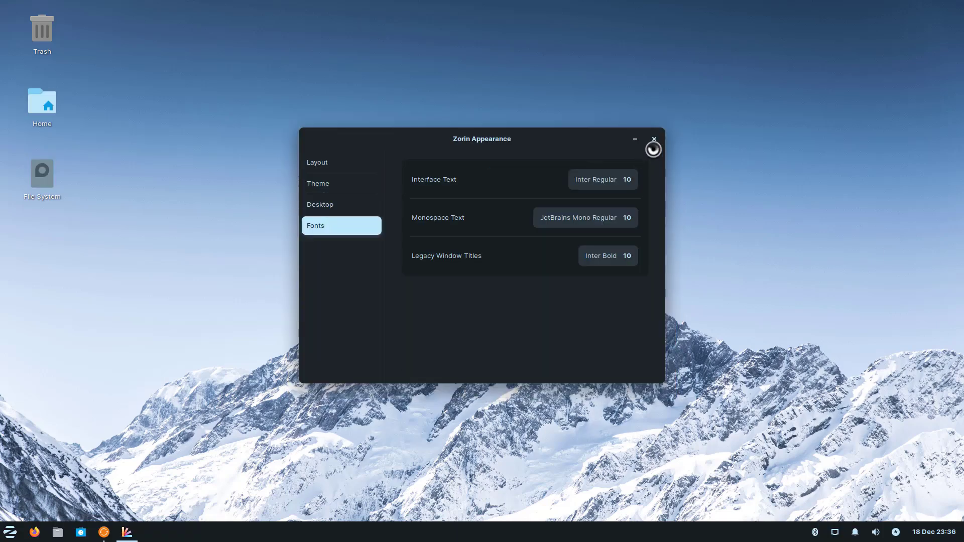
{"action": "left_click", "coordinate": [654, 139]}
Set the pink city skyline at dusk as the desktop wallpaper and look through the other available wallpapers
{"action": "right_click", "coordinate": [350, 238]}
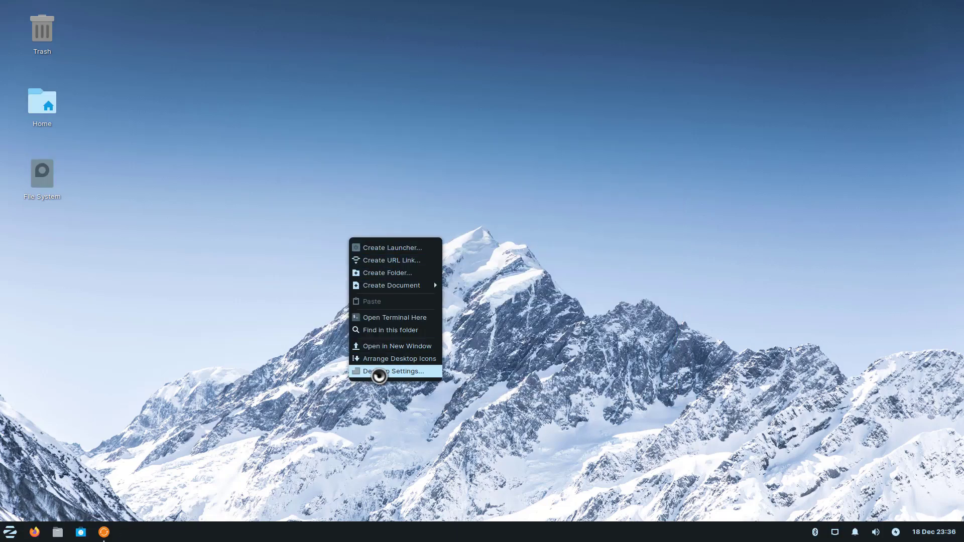
{"action": "left_click", "coordinate": [380, 372]}
{"action": "left_click", "coordinate": [560, 280]}
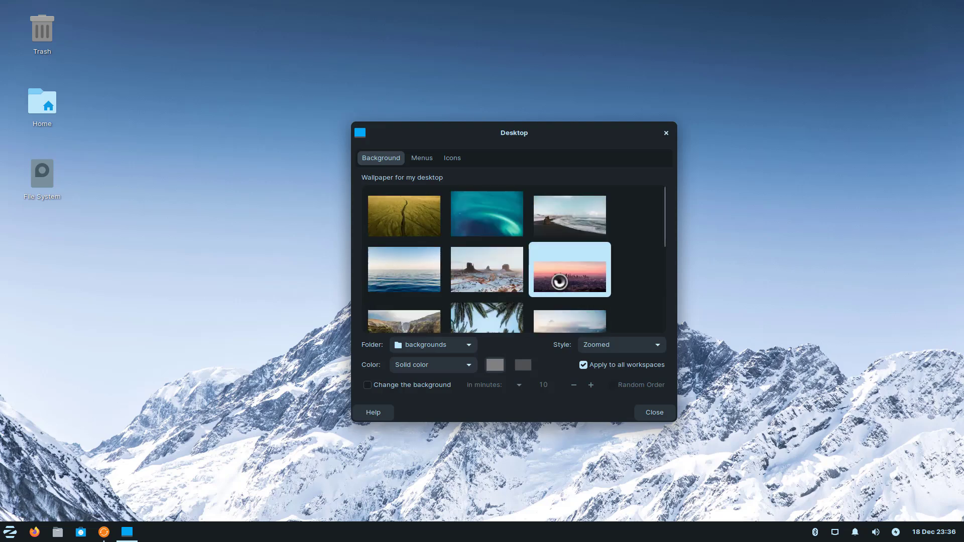
{"action": "scroll", "coordinate": [530, 298], "scroll_direction": "down", "scroll_amount": 2}
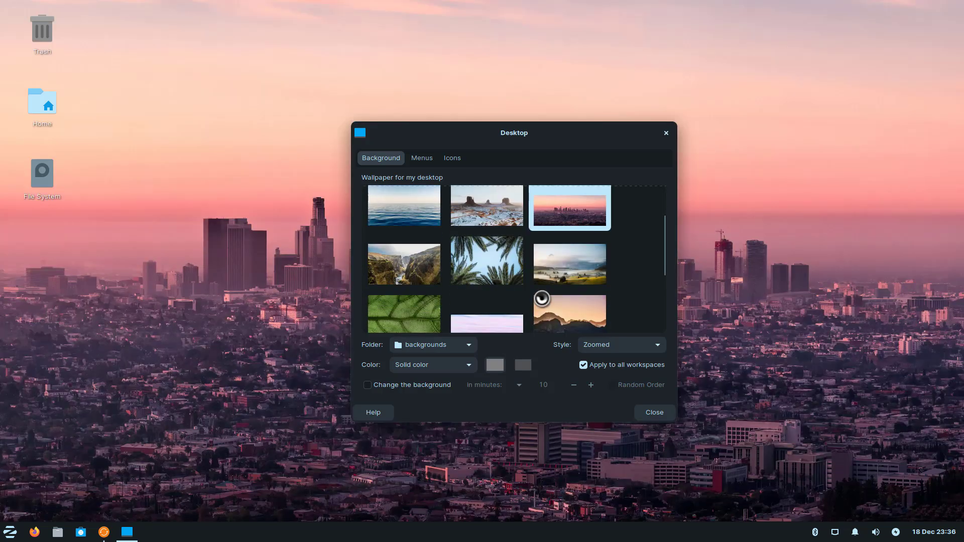
{"action": "scroll", "coordinate": [542, 299], "scroll_direction": "down", "scroll_amount": 3}
{"action": "scroll", "coordinate": [543, 296], "scroll_direction": "up", "scroll_amount": 5}
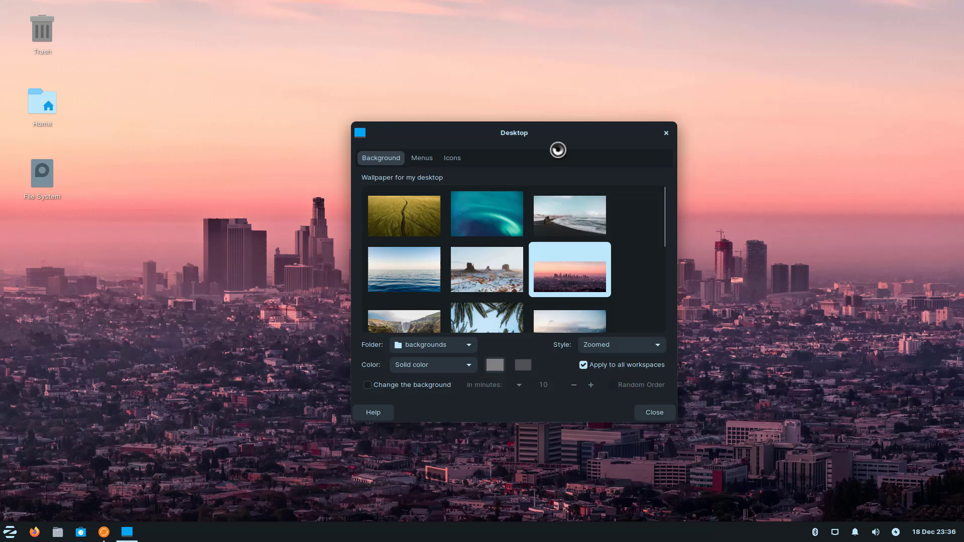
Examine the Menus and Icons options of the desktop settings, return to Background, and close the settings
{"action": "left_click", "coordinate": [425, 160]}
{"action": "left_click", "coordinate": [449, 160]}
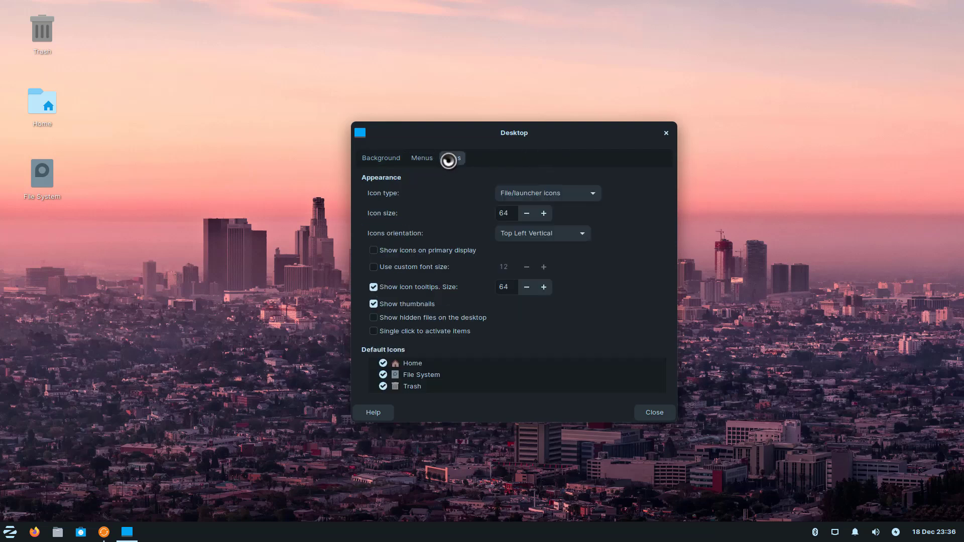
{"action": "left_click", "coordinate": [370, 159]}
{"action": "left_click", "coordinate": [643, 412]}
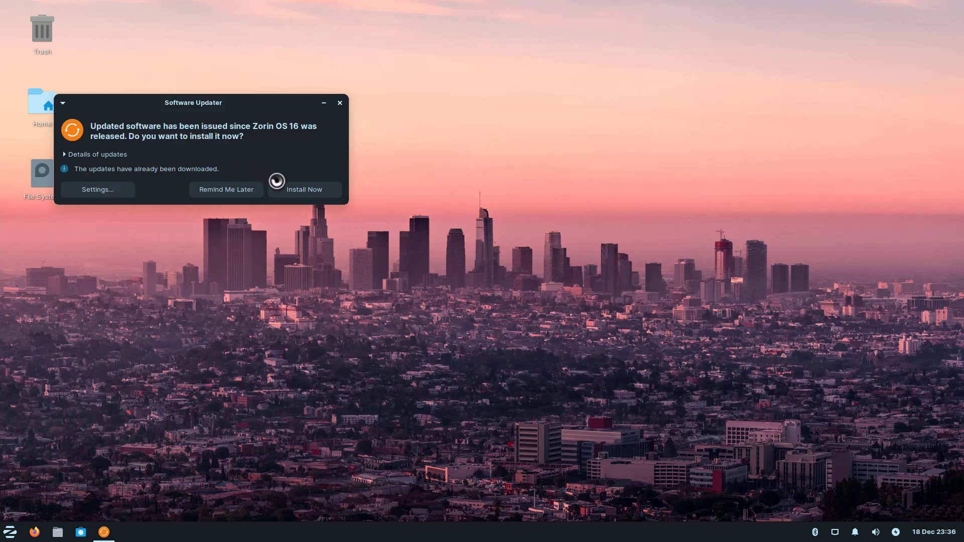
Install the available software updates and move the updater window toward the middle of the desktop
{"action": "left_click", "coordinate": [290, 196]}
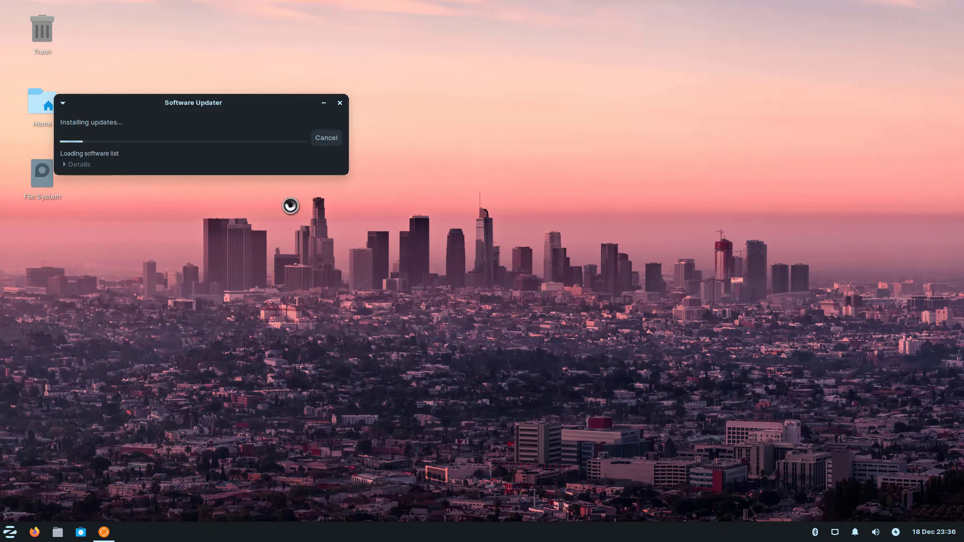
{"action": "left_click_drag", "start_coordinate": [217, 103], "coordinate": [555, 132]}
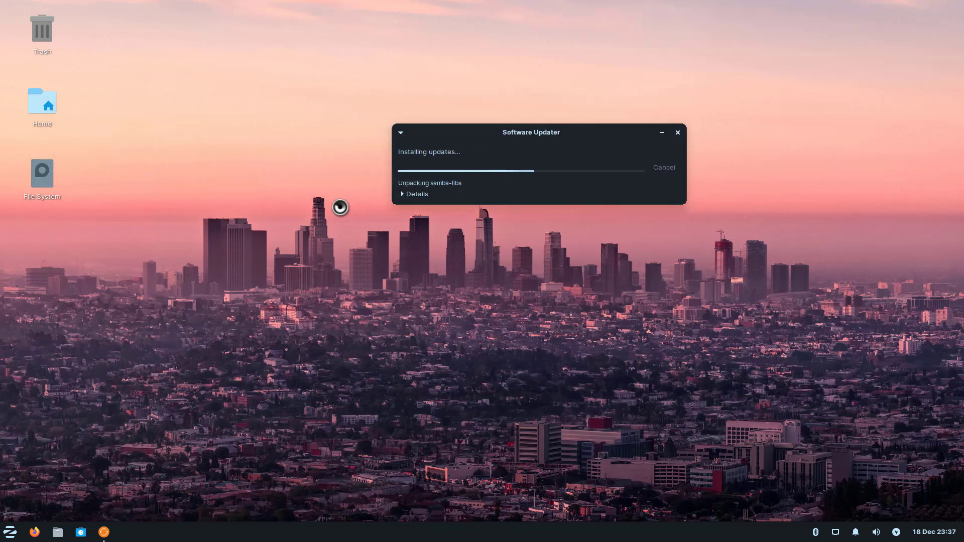
View the contents of the Trash and the Home folder, closing each window
{"action": "mouse_move", "coordinate": [38, 36]}
{"action": "left_mouse_down"}
{"action": "mouse_move", "coordinate": [17, 36]}
{"action": "mouse_move", "coordinate": [49, 31]}
{"action": "left_mouse_up"}
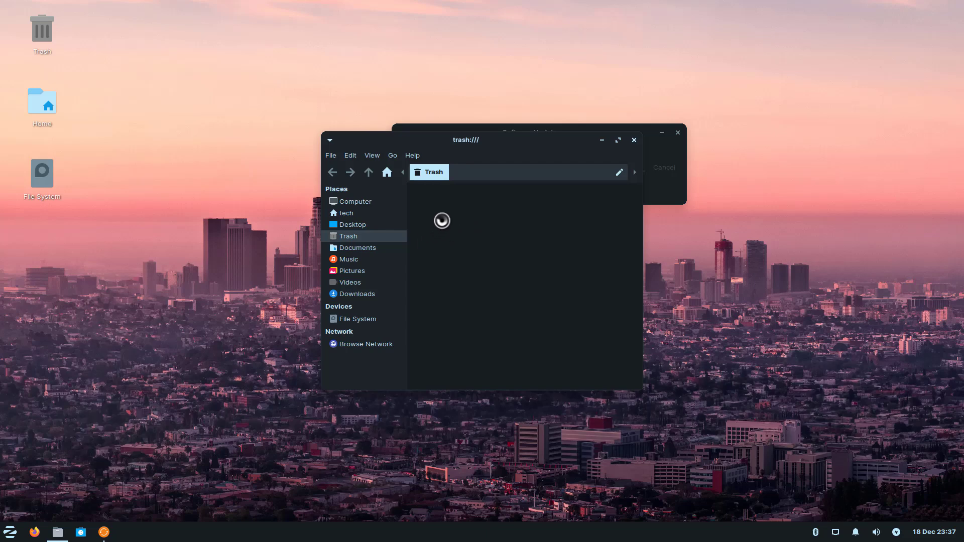
{"action": "left_click", "coordinate": [633, 140]}
{"action": "double_click", "coordinate": [42, 103]}
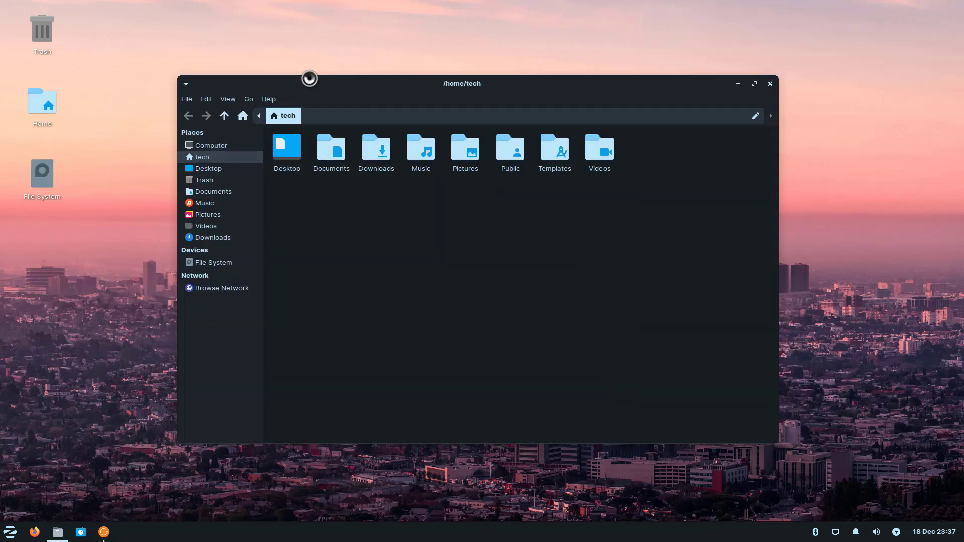
{"action": "key", "text": "ctrl+w"}
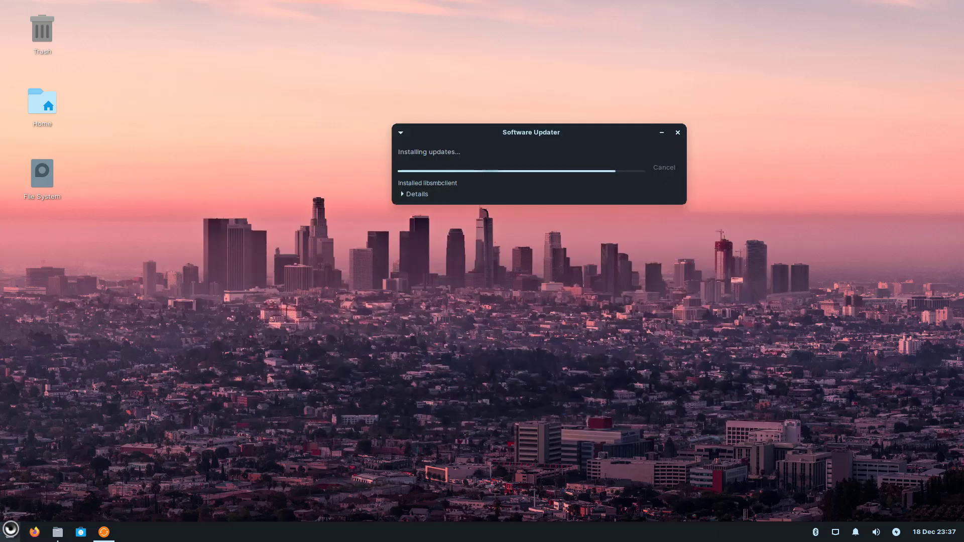
View the graphics applications, open the system Settings, and look through the Personal and Hardware categories
{"action": "left_click", "coordinate": [10, 532]}
{"action": "left_click", "coordinate": [95, 330]}
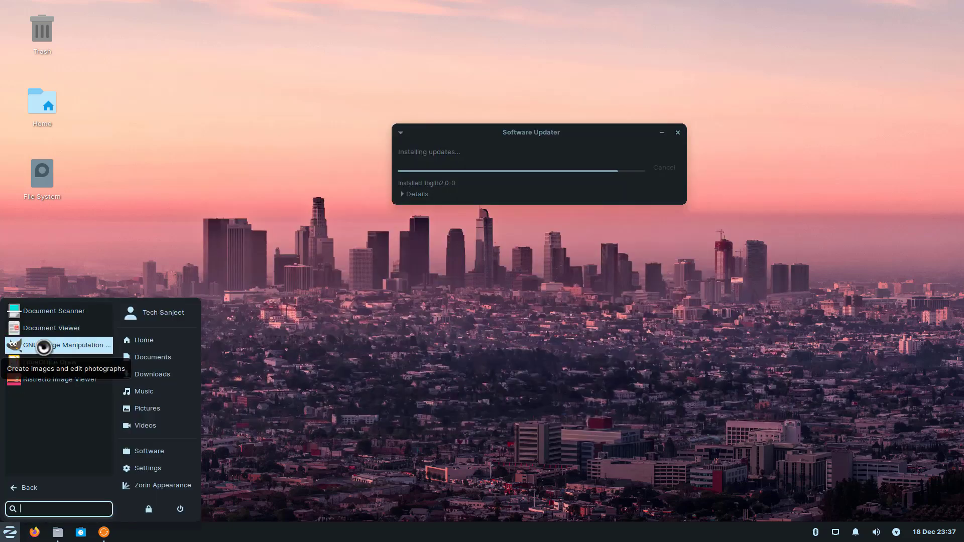
{"action": "left_click", "coordinate": [128, 467]}
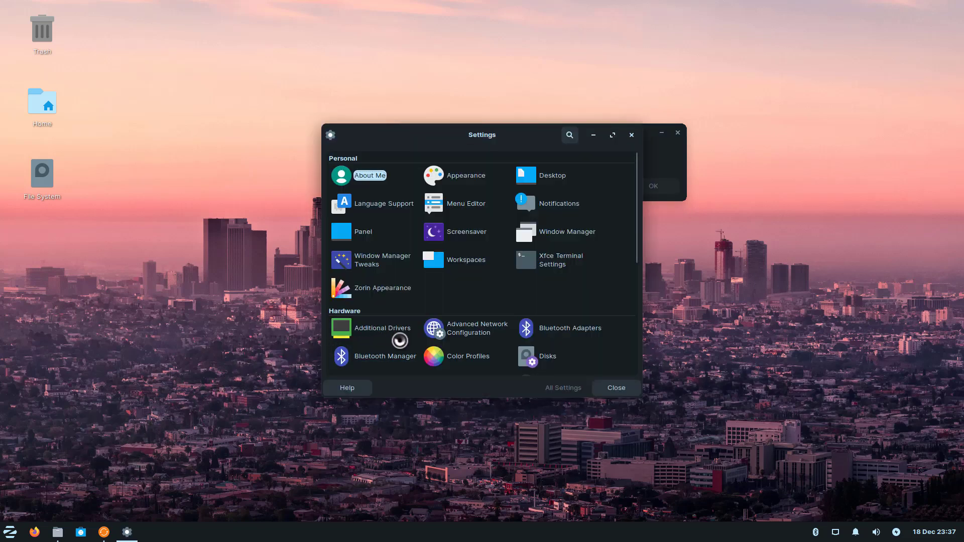
{"action": "scroll", "coordinate": [399, 341], "scroll_direction": "down", "scroll_amount": 1}
{"action": "scroll", "coordinate": [404, 331], "scroll_direction": "down", "scroll_amount": 2}
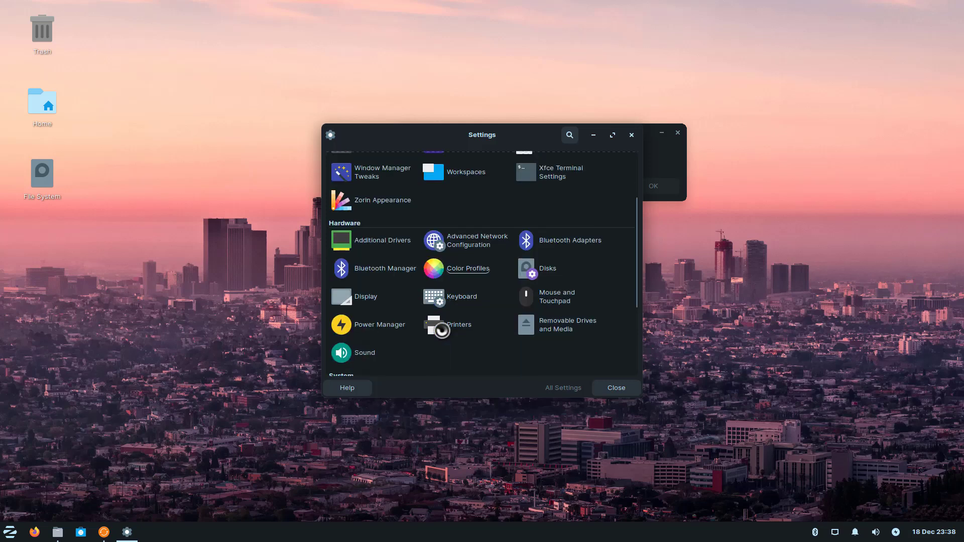
{"action": "left_click", "coordinate": [406, 326]}
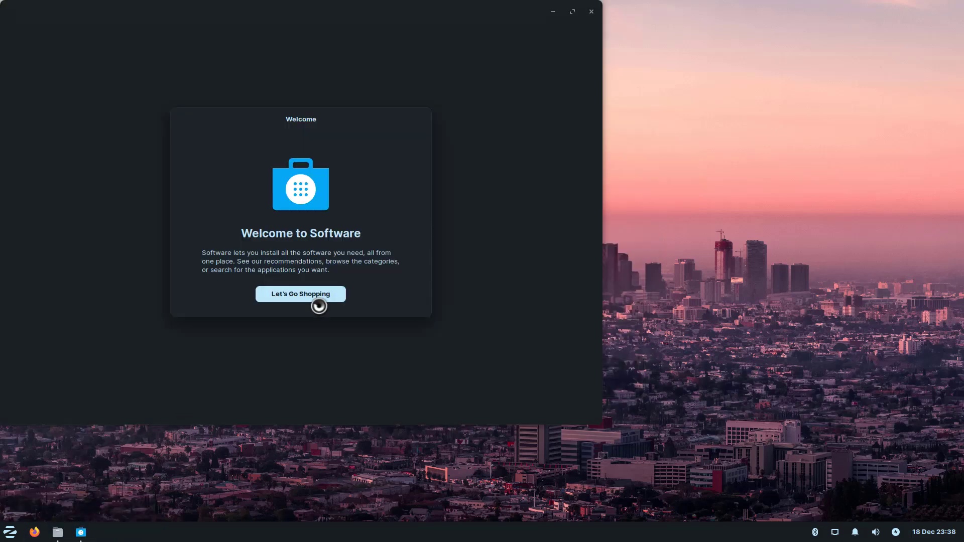
Start the Software store from its welcome page and move its window toward the middle of the desktop
{"action": "left_click", "coordinate": [316, 298]}
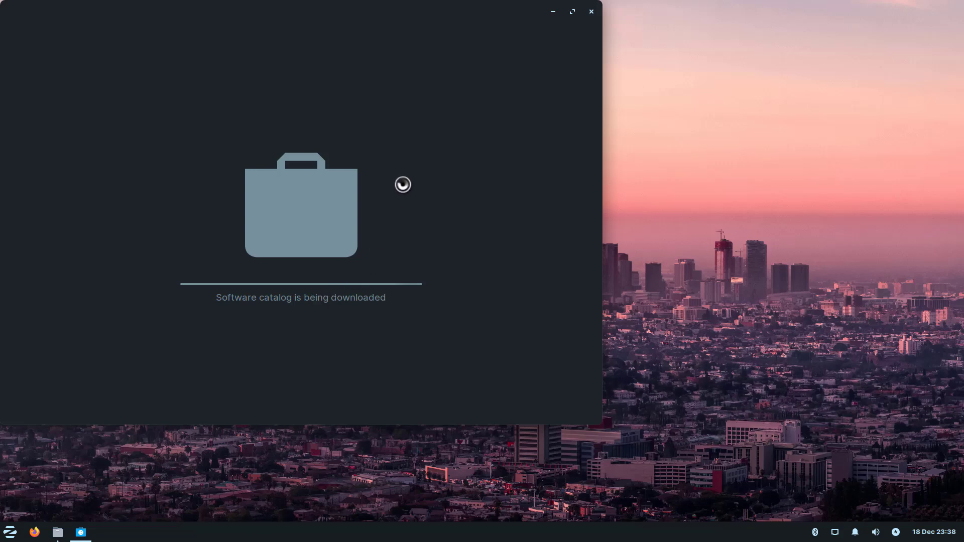
{"action": "left_click_drag", "start_coordinate": [469, 6], "coordinate": [650, 48]}
Browse from the Home folder to Computer and the File System root, check the view options, and close the file manager
{"action": "double_click", "coordinate": [39, 114]}
{"action": "left_click_drag", "start_coordinate": [451, 162], "coordinate": [270, 88]}
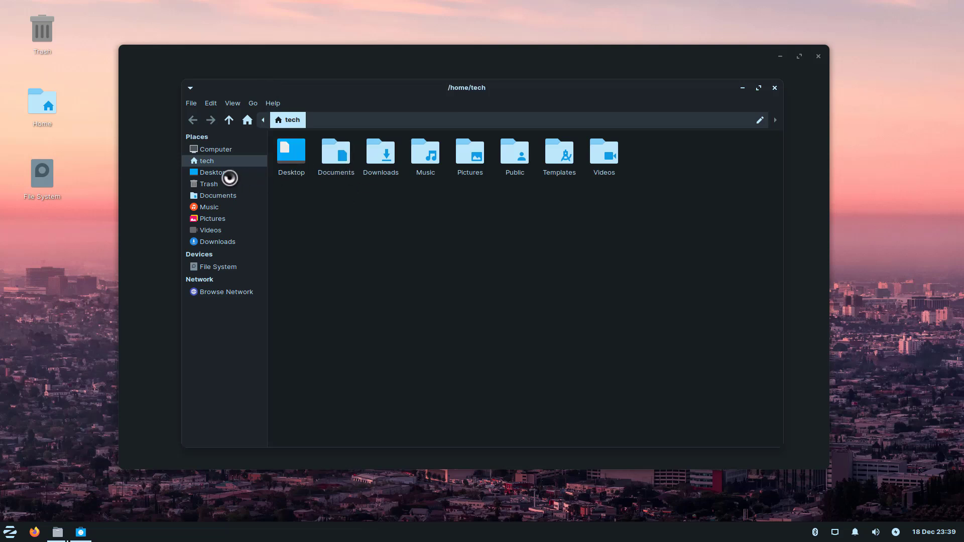
{"action": "left_click", "coordinate": [214, 149]}
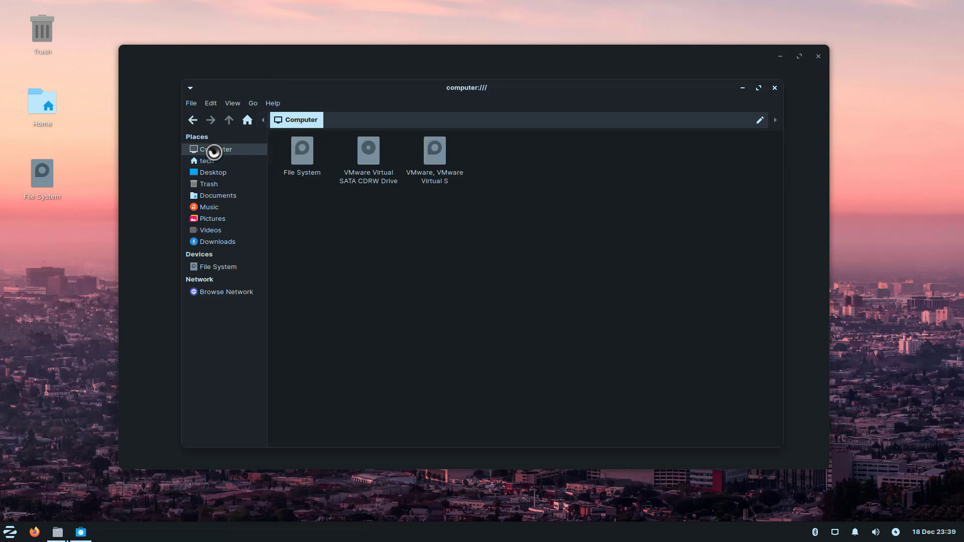
{"action": "double_click", "coordinate": [303, 164]}
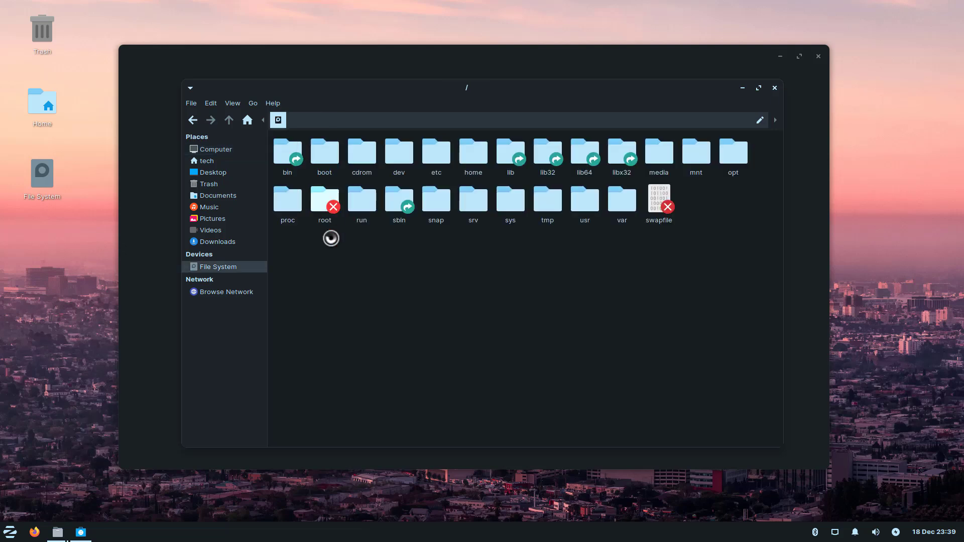
{"action": "left_click", "coordinate": [232, 103]}
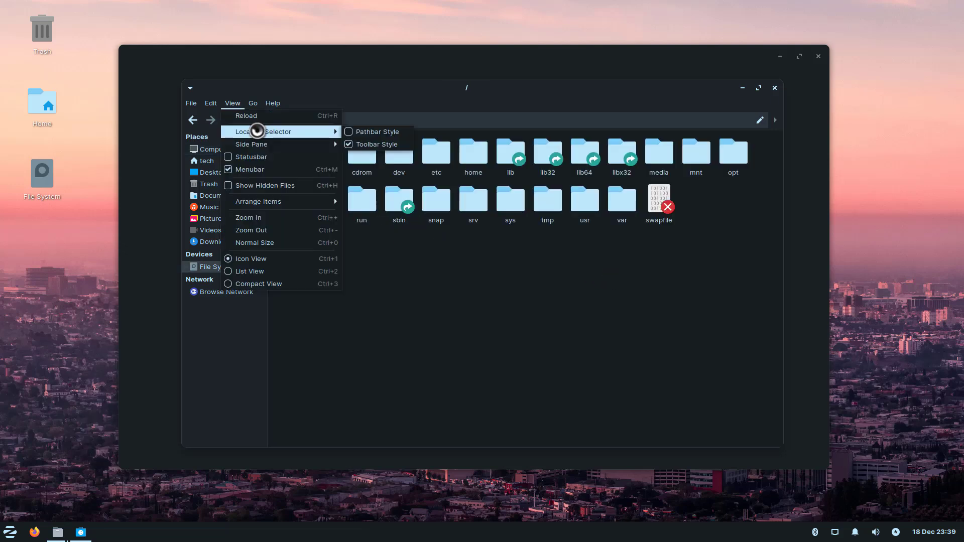
{"action": "mouse_move", "coordinate": [262, 145]}
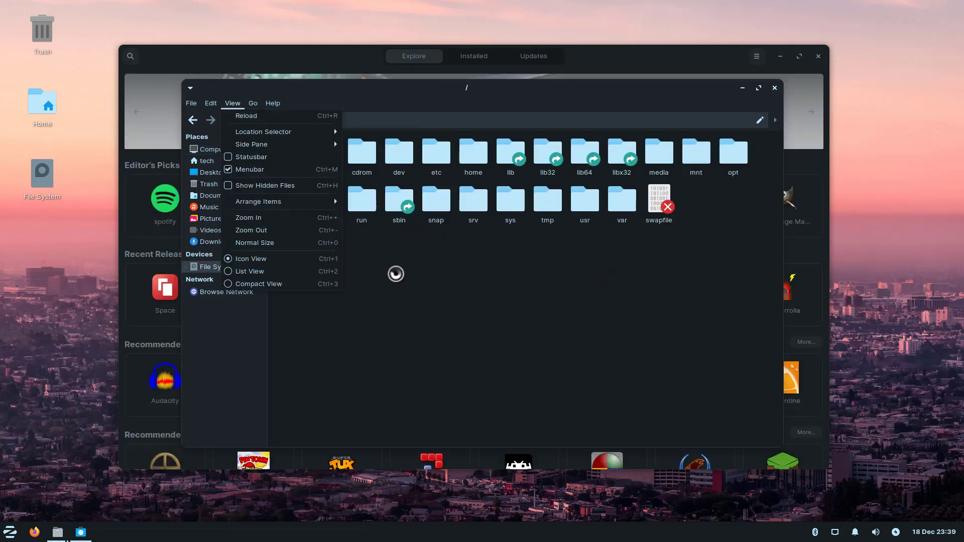
{"action": "left_click", "coordinate": [497, 327]}
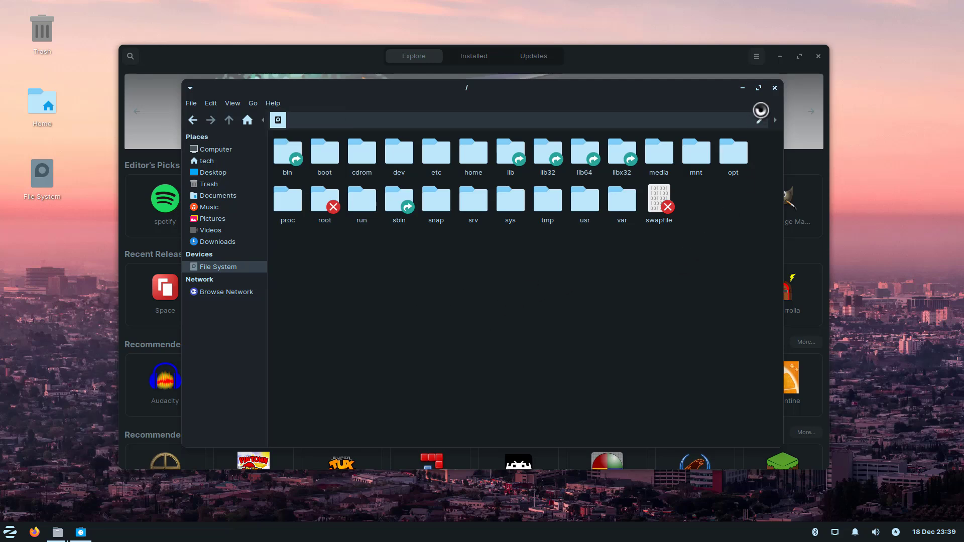
{"action": "left_click", "coordinate": [774, 87]}
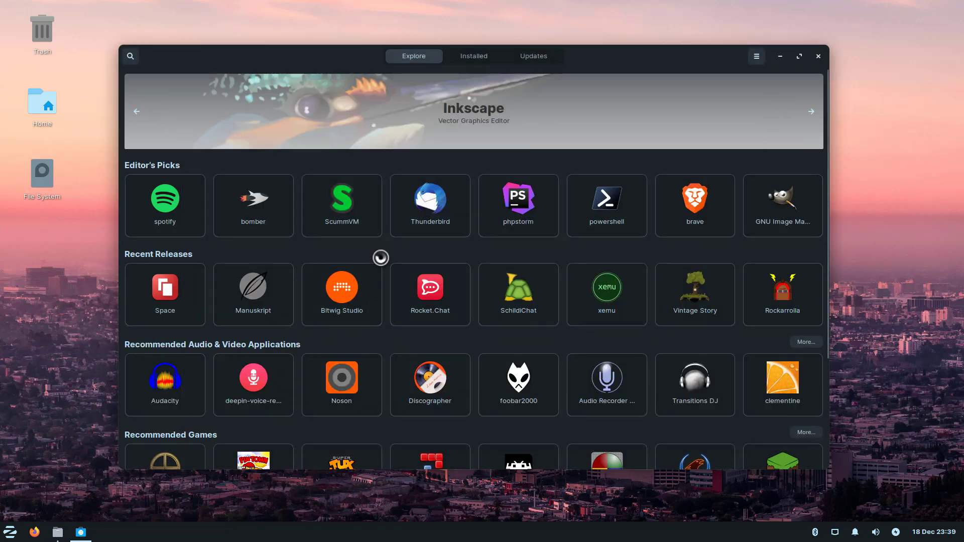
Look through the installed applications and the available updates in Software, and return to the Explore page
{"action": "left_click", "coordinate": [475, 56]}
{"action": "scroll", "coordinate": [441, 158], "scroll_direction": "down", "scroll_amount": 3}
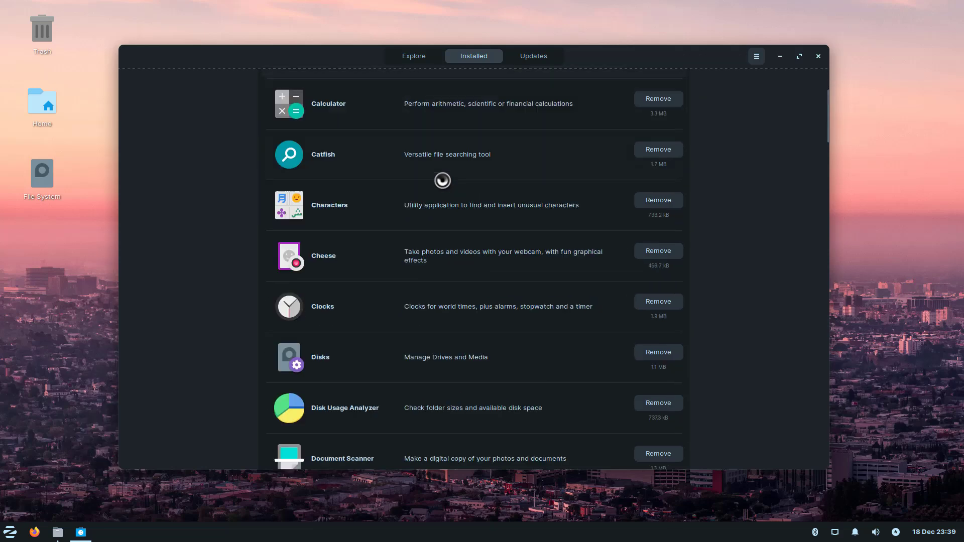
{"action": "scroll", "coordinate": [446, 204], "scroll_direction": "up", "scroll_amount": 2}
{"action": "left_click", "coordinate": [525, 56]}
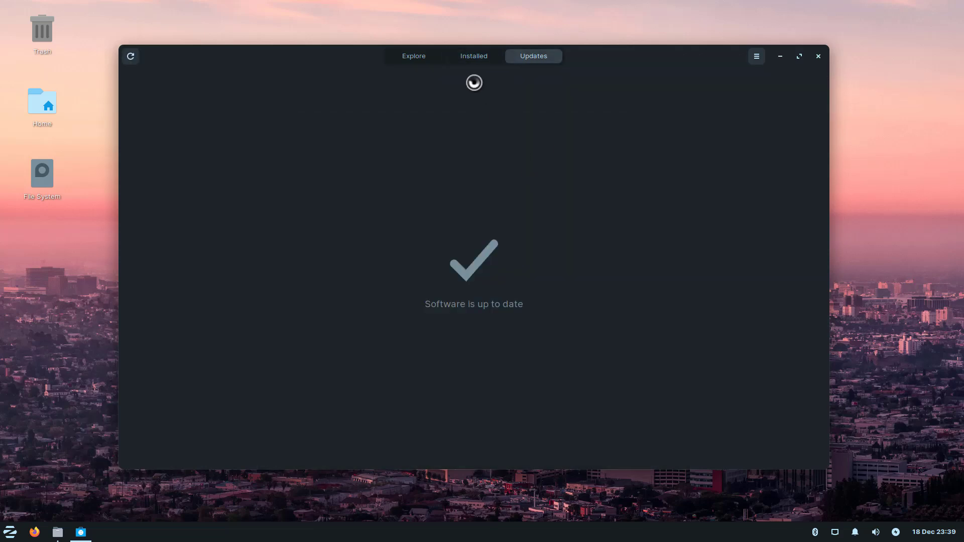
{"action": "left_click", "coordinate": [418, 56]}
Install the brave browser from the Editor's Picks, authenticating with the account password
{"action": "left_click", "coordinate": [700, 214]}
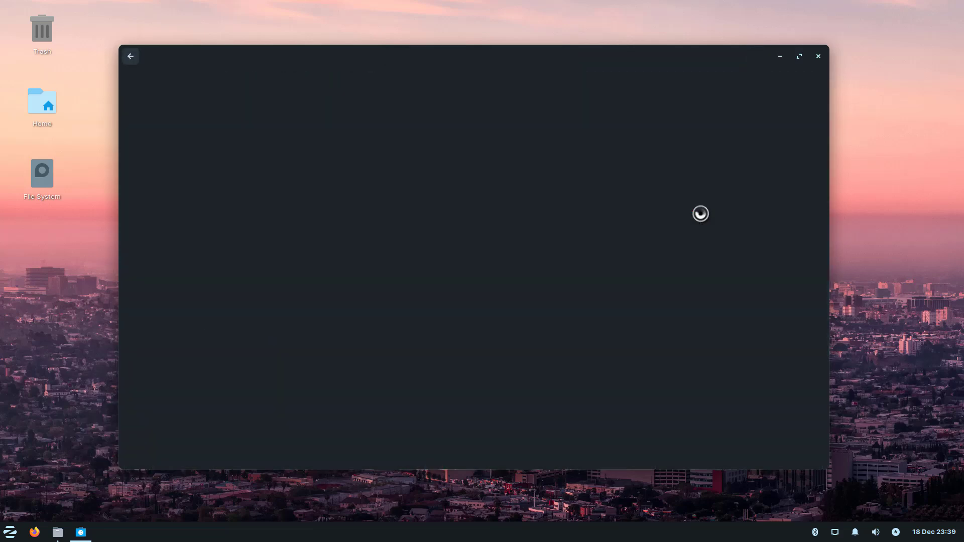
{"action": "left_click", "coordinate": [303, 131]}
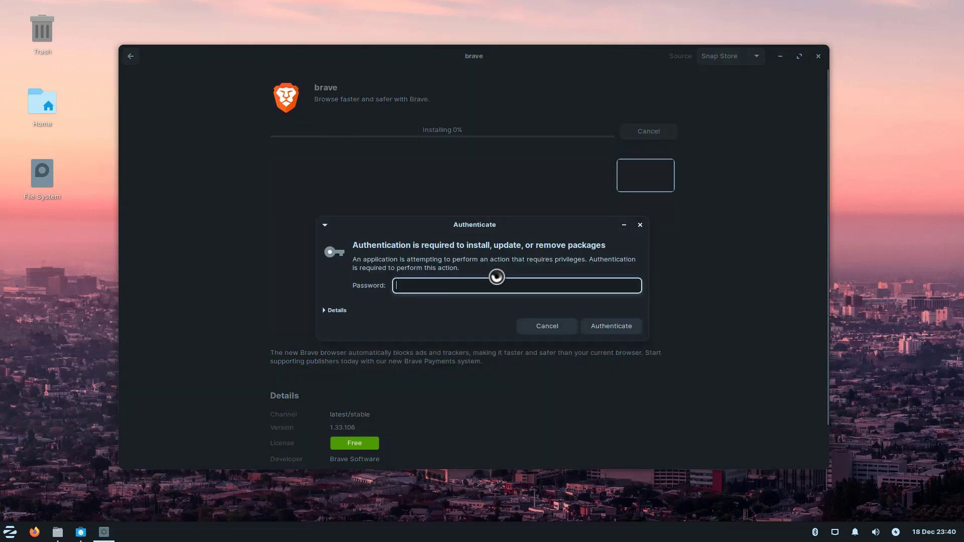
{"action": "type", "text": "*******"}
{"action": "key", "text": "Return"}
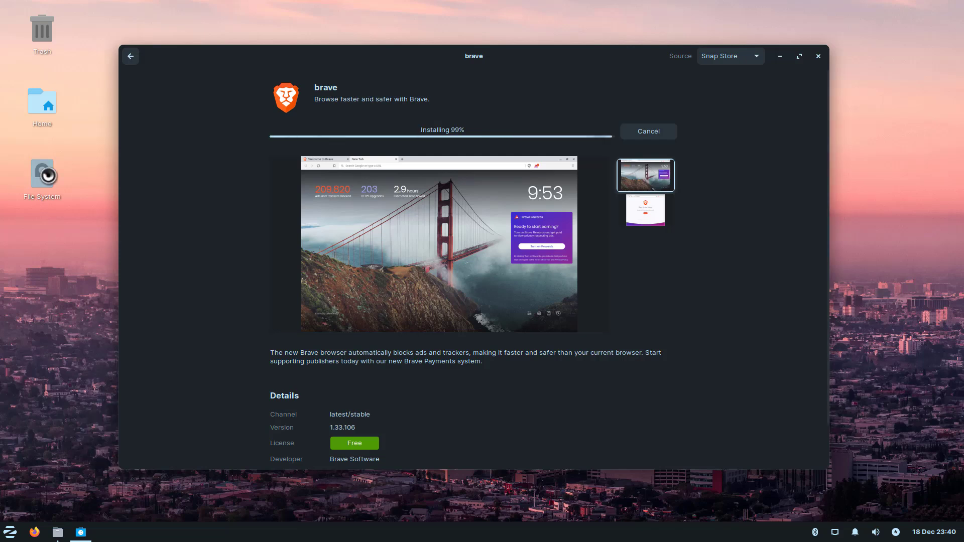
Create the spreadsheet LibreOffice Calc.ods on the desktop, and open it with its window moved toward the middle of the screen
{"action": "right_click", "coordinate": [53, 227]}
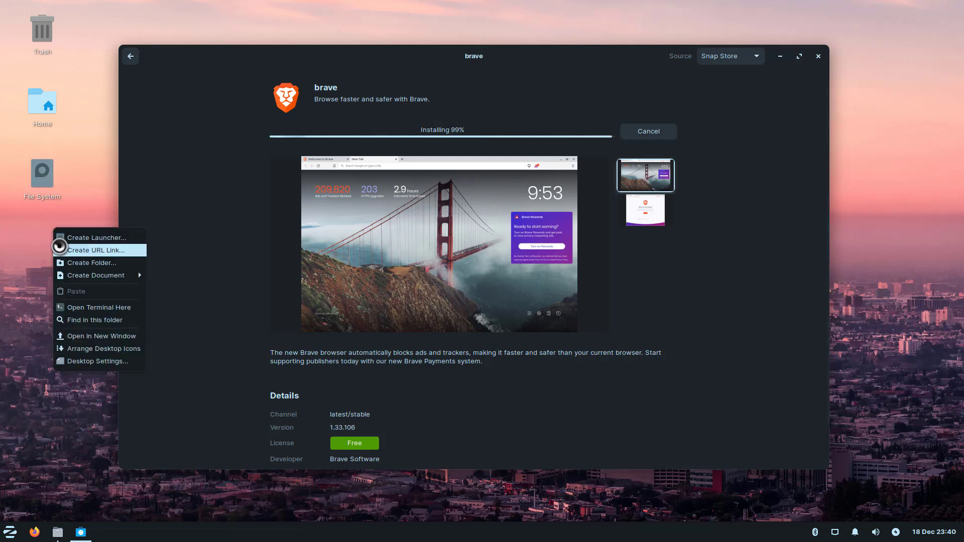
{"action": "mouse_move", "coordinate": [82, 274]}
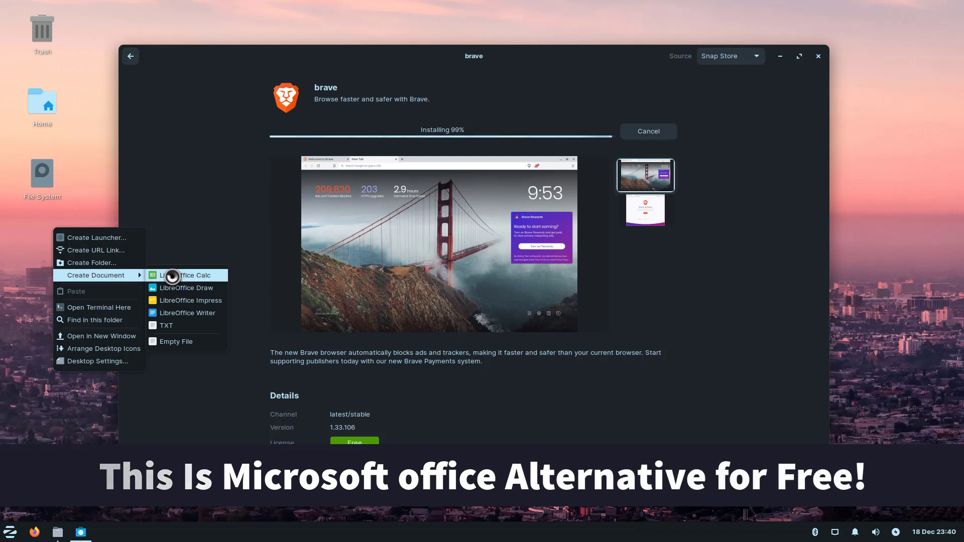
{"action": "left_click", "coordinate": [172, 276]}
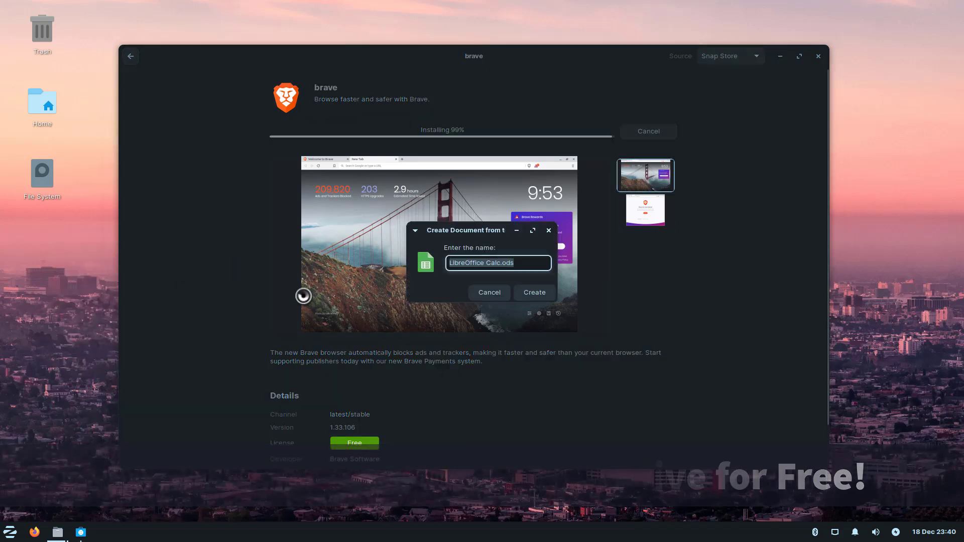
{"action": "left_click", "coordinate": [522, 292]}
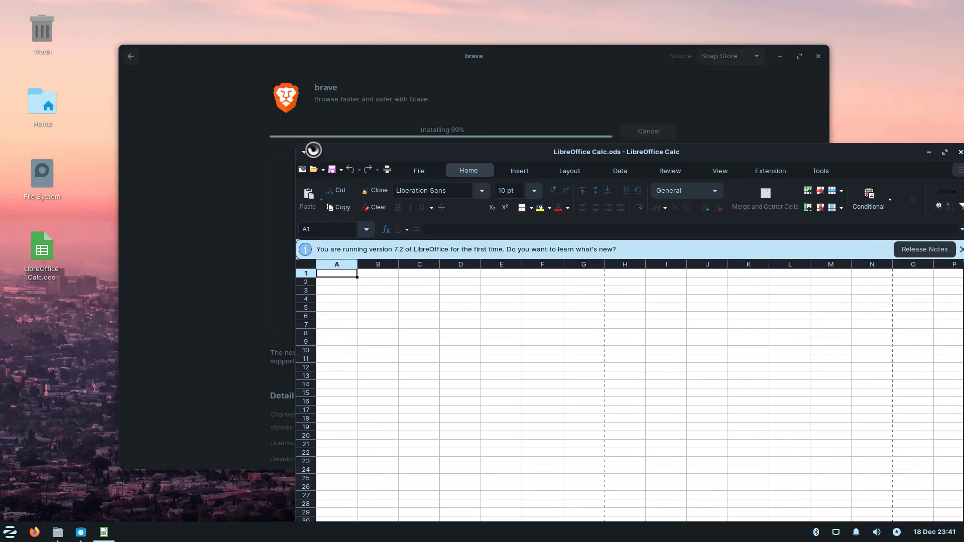
{"action": "left_click_drag", "start_coordinate": [353, 158], "coordinate": [175, 65]}
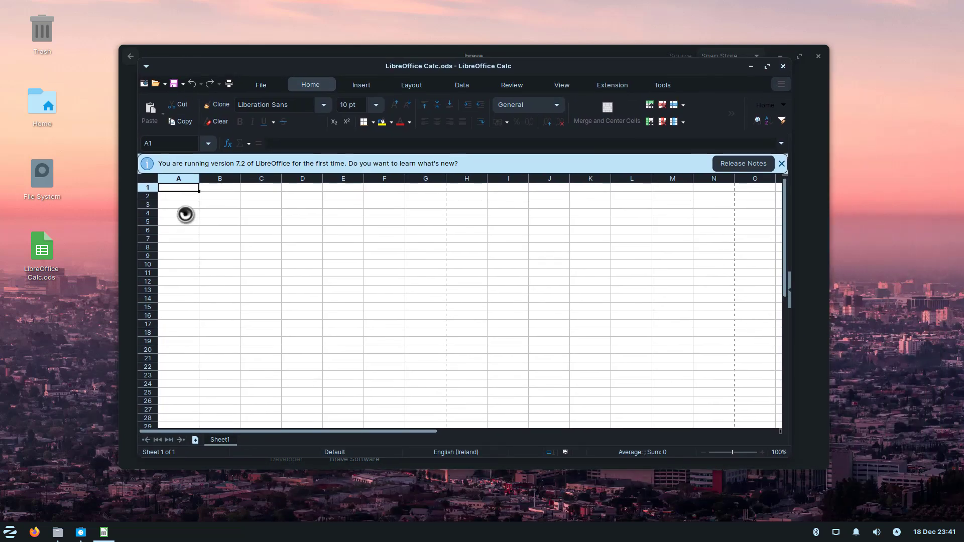
Enter the sample texts "fdkslf" in A1 and "FJDSOPJD" in B1, and close the spreadsheet without saving
{"action": "type", "text": "fdks"}
{"action": "key", "text": "Tab"}
{"action": "type", "text": "FJDSOPJD"}
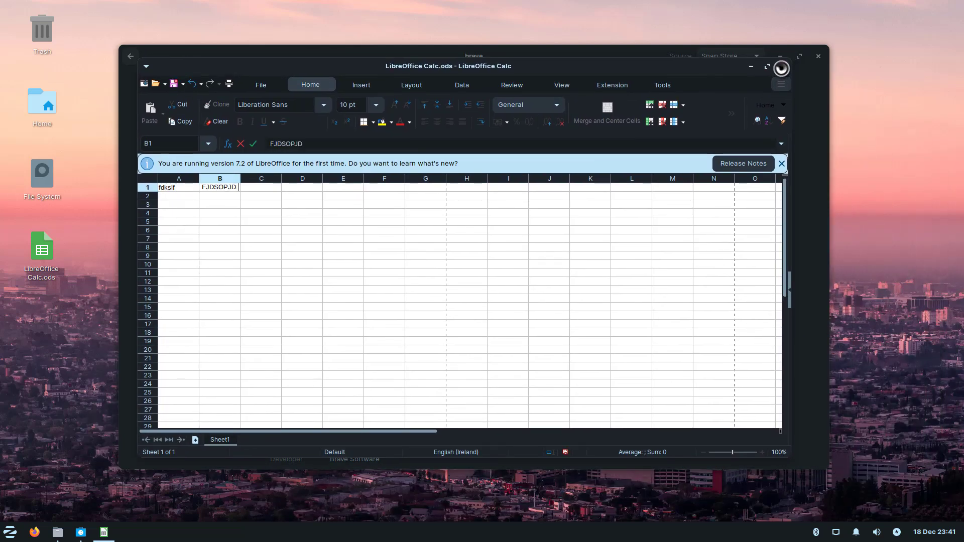
{"action": "left_click", "coordinate": [782, 67]}
{"action": "left_click", "coordinate": [366, 295]}
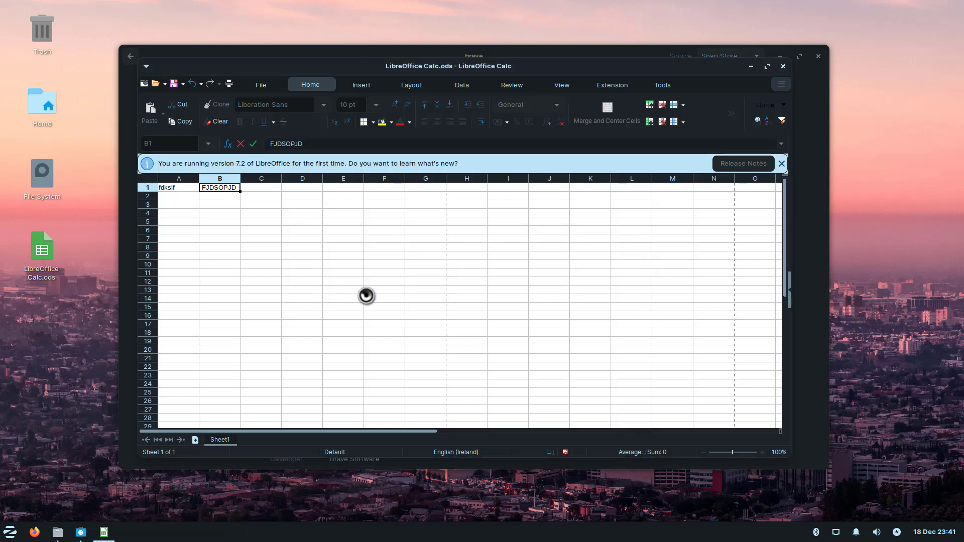
Start LibreOffice Writer from the Office applications and enter the sample text "FJ FJSIFJ" in the blank document
{"action": "left_click", "coordinate": [12, 531]}
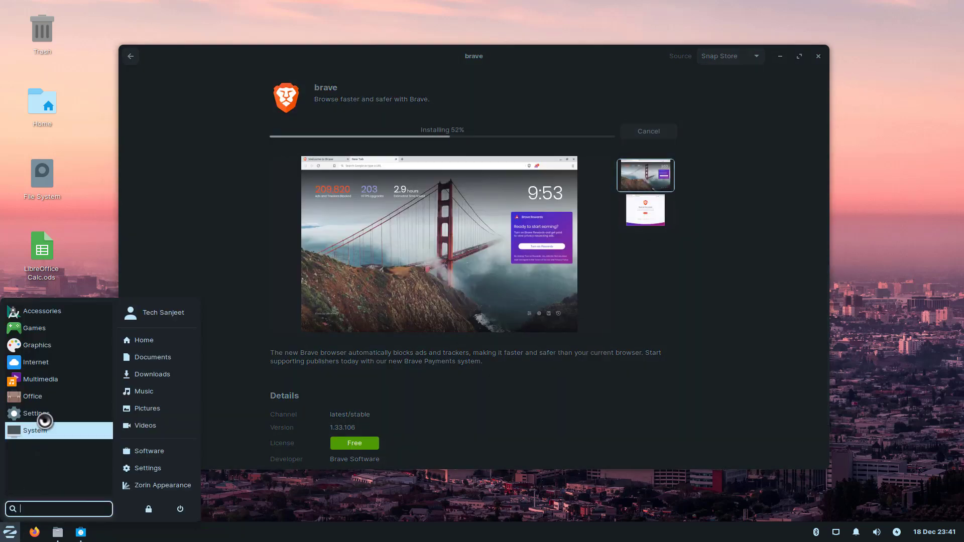
{"action": "left_click", "coordinate": [51, 398]}
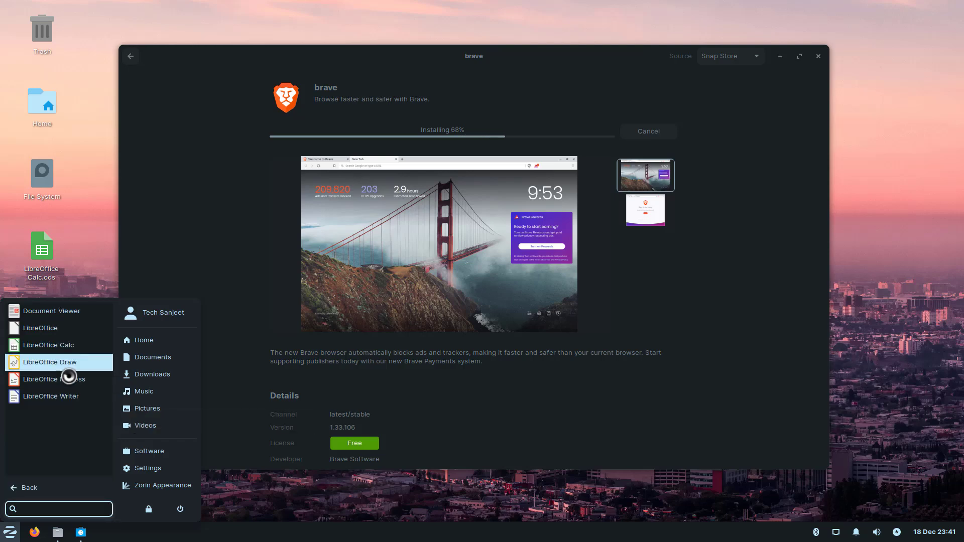
{"action": "left_click", "coordinate": [58, 403]}
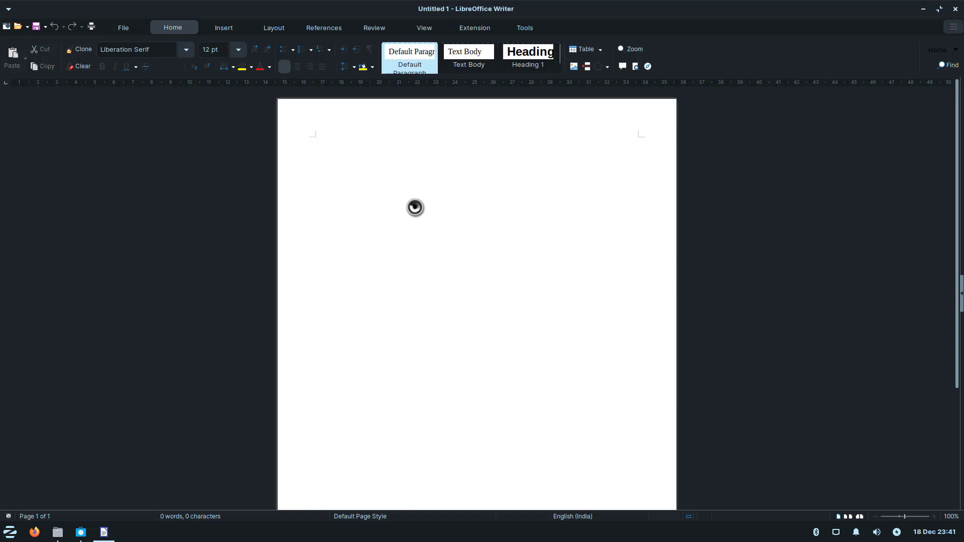
{"action": "type", "text": "FJ  FJSIFJ"}
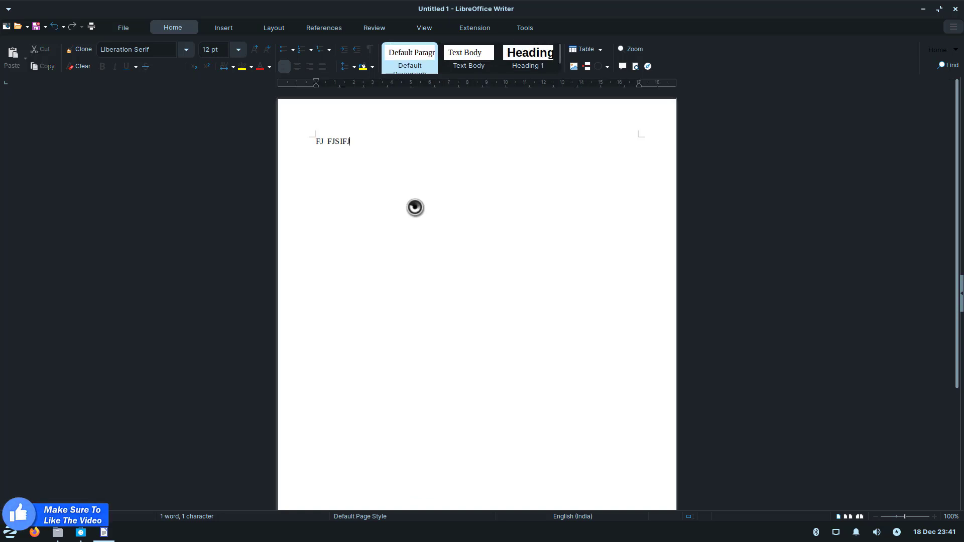
Replace the sample text in the document with "If LIKER THE HIT LIKE AND SUBSCRIBE MY CHANNEL"
{"action": "key", "text": "BackSpace"}
{"action": "key", "text": "BackSpace"}
{"action": "key", "text": "BackSpace"}
{"action": "key", "text": "BackSpace"}
{"action": "key", "text": "BackSpace"}
{"action": "key", "text": "BackSpace"}
{"action": "key", "text": "BackSpace"}
{"action": "key", "text": "BackSpace"}
{"action": "key", "text": "BackSpace"}
{"action": "key", "text": "BackSpace"}
{"action": "type", "text": "If LIKER THE HIT LIKE AND SUBSCRIBE MY CHANNEL"}
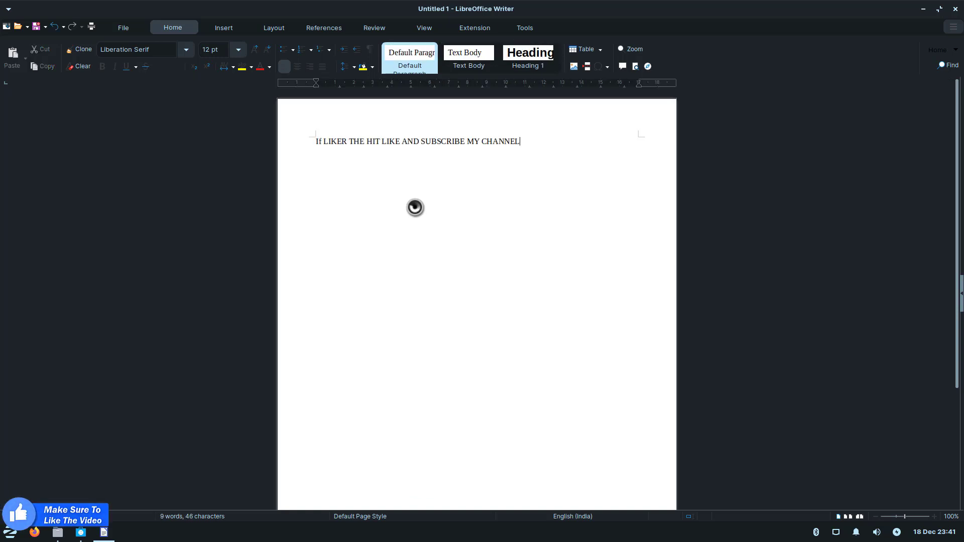
Delete all text from the Writer document and close it without saving
{"action": "key", "text": "ctrl+a"}
{"action": "key", "text": "Delete"}
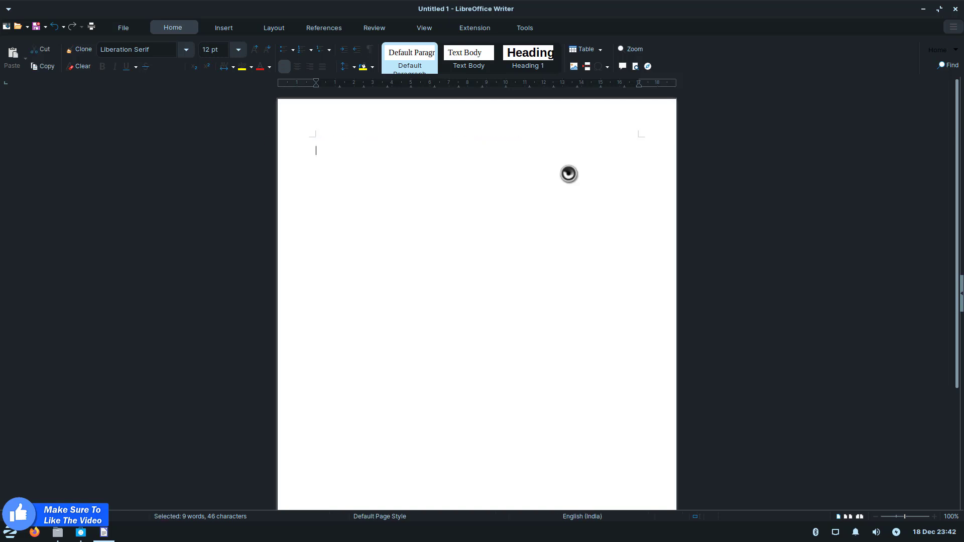
{"action": "left_click", "coordinate": [955, 10]}
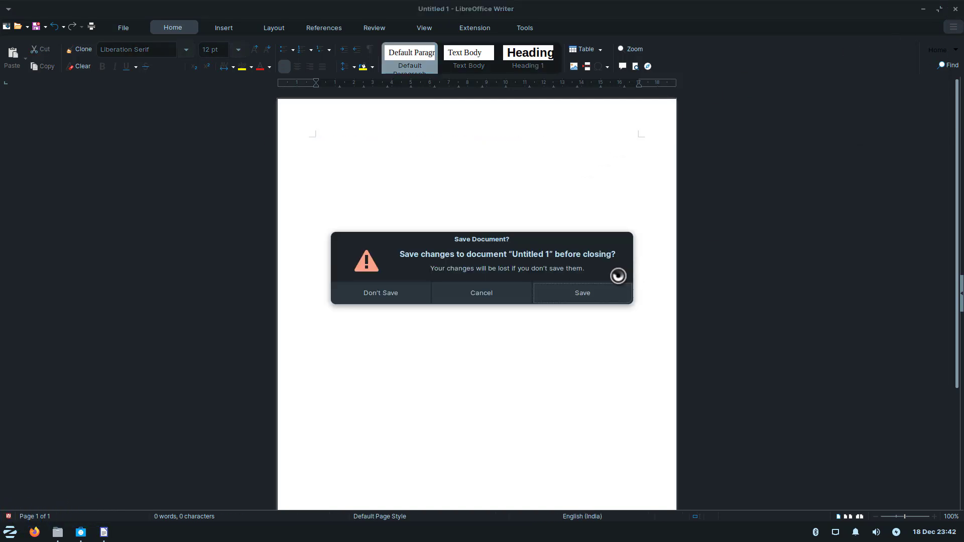
{"action": "left_click", "coordinate": [394, 291]}
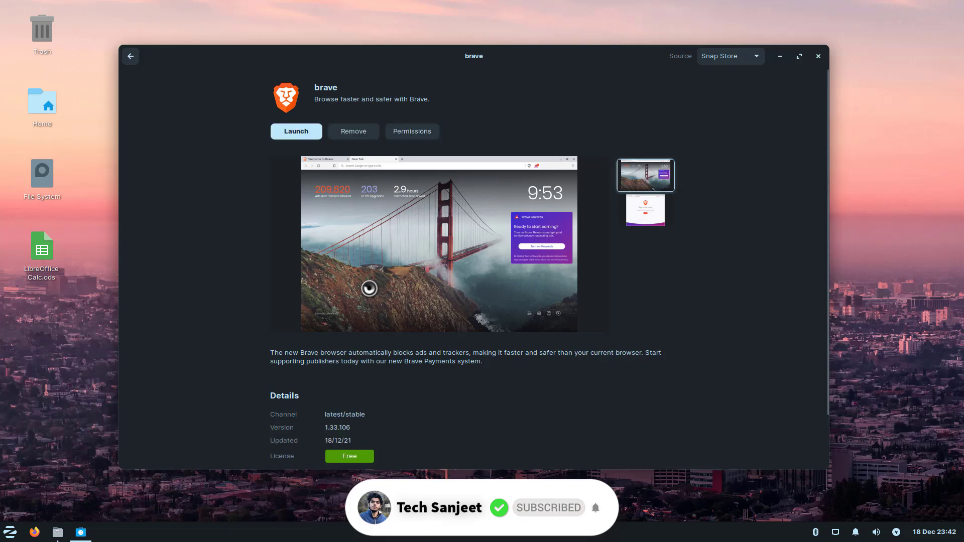
Check the permissions of brave in Software, and launch the browser with its window moved toward the middle of the desktop
{"action": "left_click", "coordinate": [408, 133]}
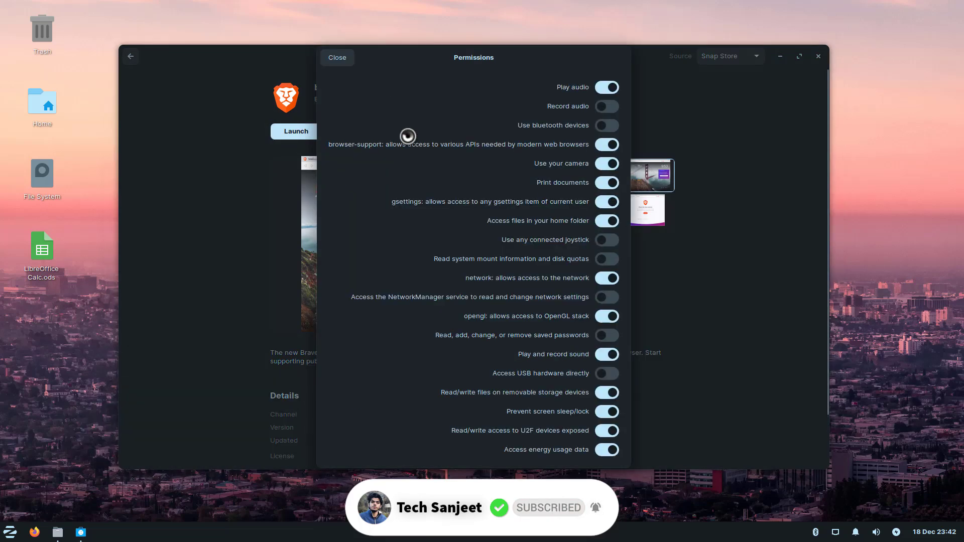
{"action": "left_click", "coordinate": [340, 59]}
{"action": "left_click", "coordinate": [296, 131]}
{"action": "left_click", "coordinate": [590, 322]}
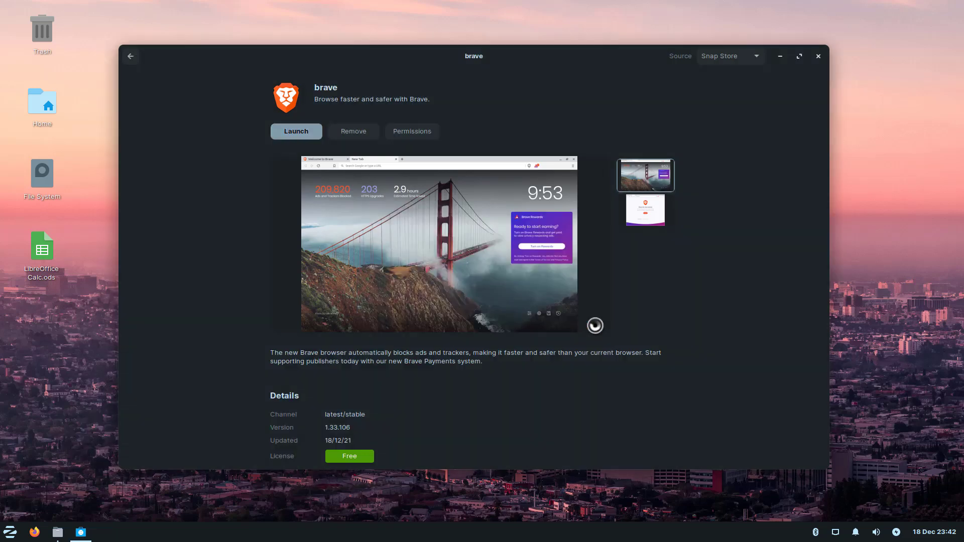
{"action": "left_click_drag", "start_coordinate": [320, 17], "coordinate": [533, 28]}
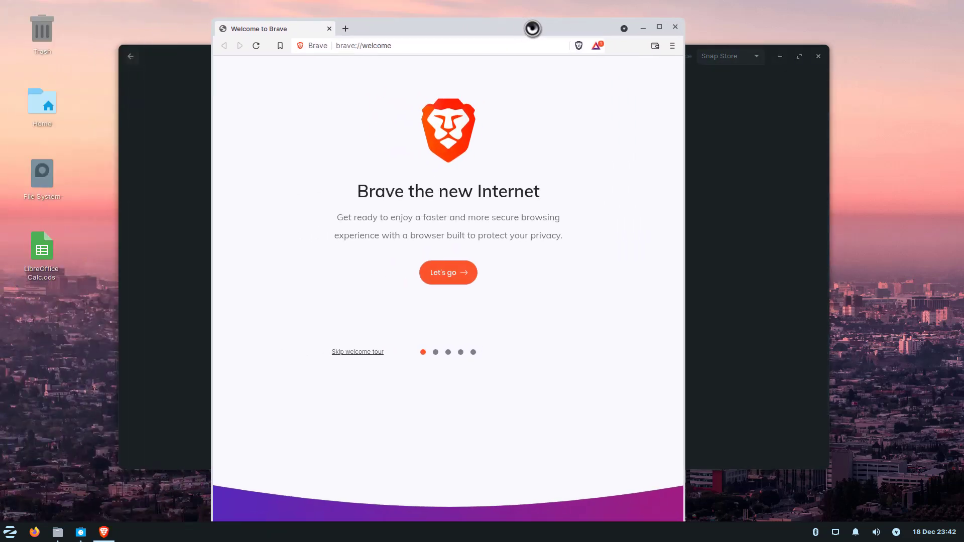
Open youtube.com in the Brave browser
{"action": "type", "text": "YO"}
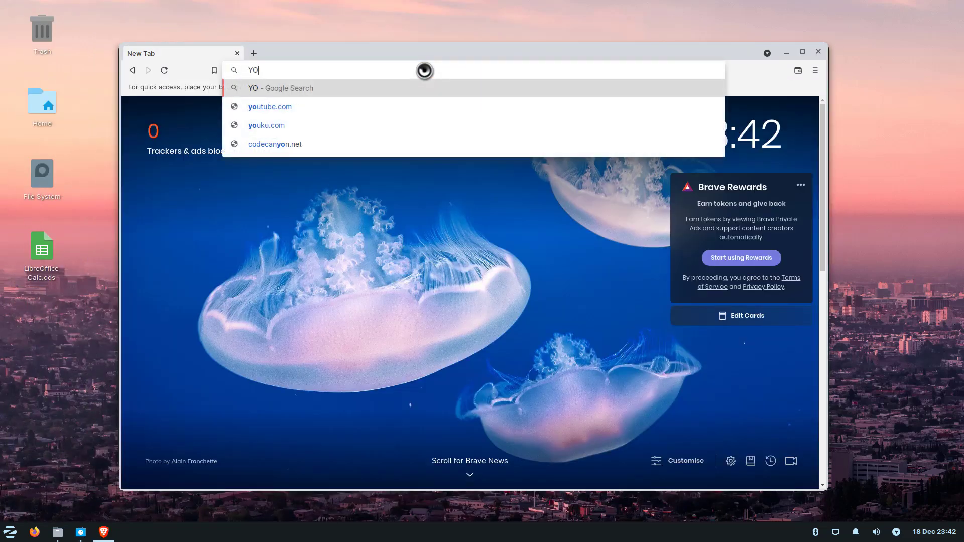
{"action": "type", "text": "U"}
{"action": "key", "text": "Down"}
{"action": "key", "text": "Return"}
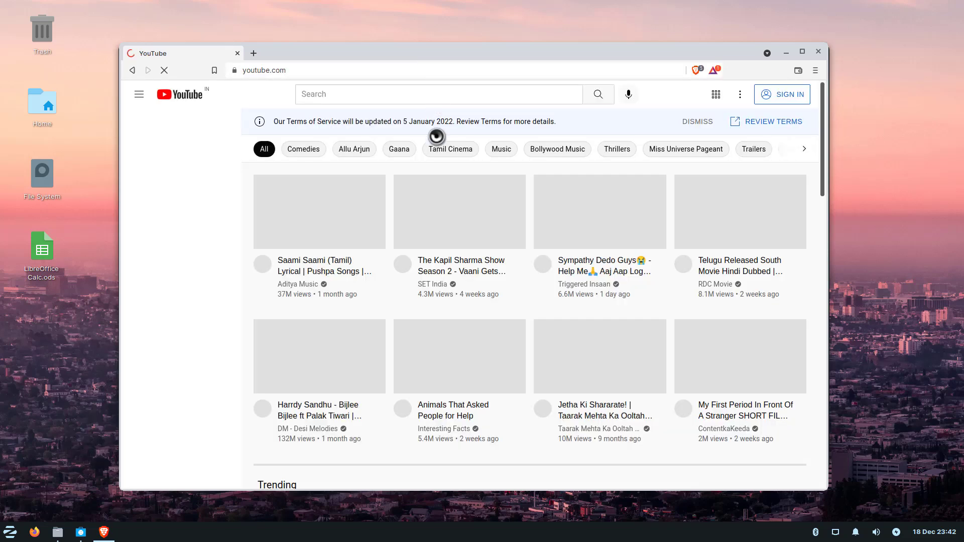
Search YouTube for the video creator's channel name and look through the channel's content
{"action": "type", "text": "tech sanjeet"}
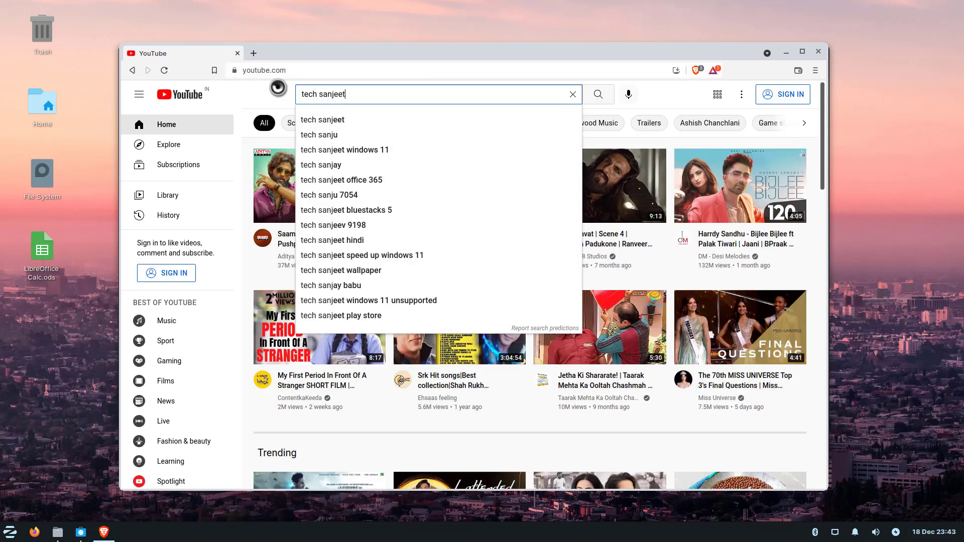
{"action": "key", "text": "Return"}
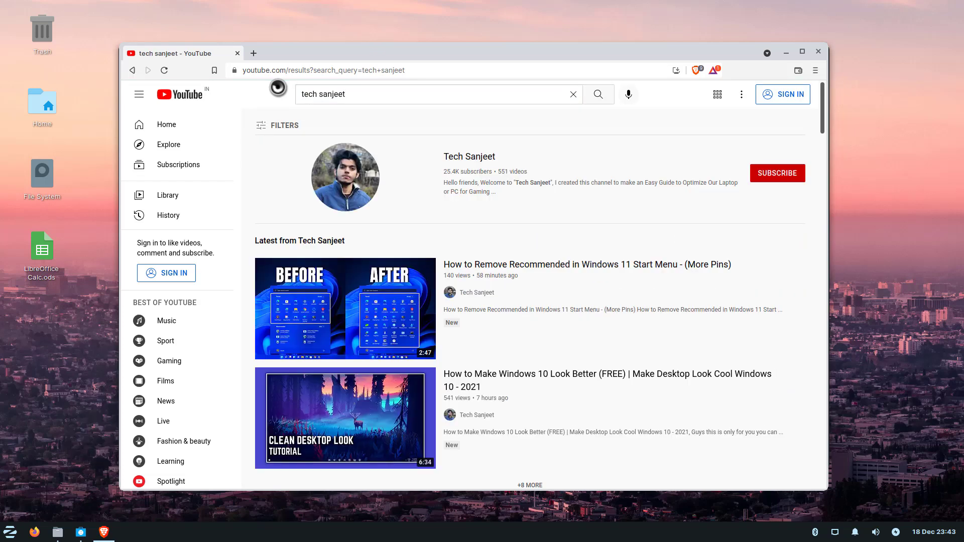
{"action": "left_click", "coordinate": [443, 208]}
{"action": "scroll", "coordinate": [308, 298], "scroll_direction": "down", "scroll_amount": 10}
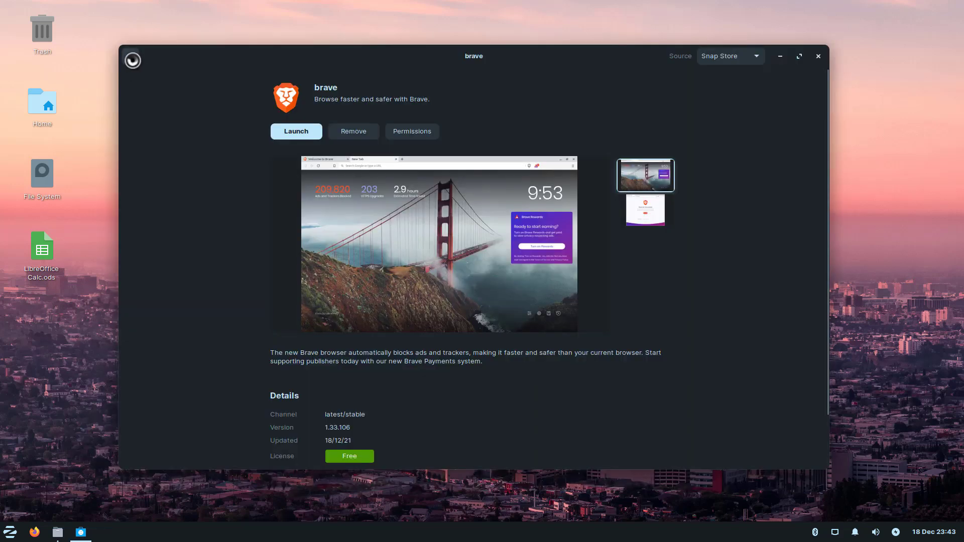
Look at the spotify page among the Editor's Picks in Software, and return to the Explore page
{"action": "left_click", "coordinate": [132, 61]}
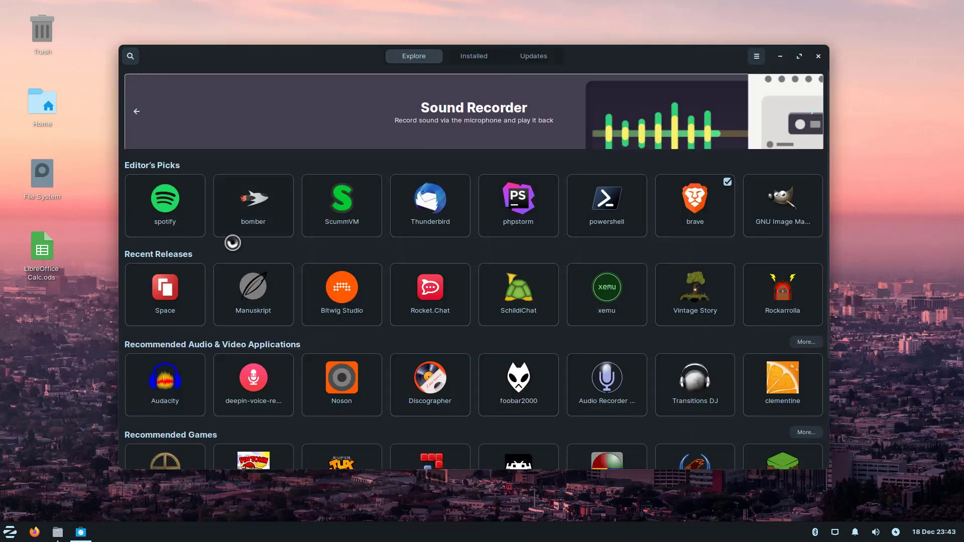
{"action": "left_click", "coordinate": [166, 208]}
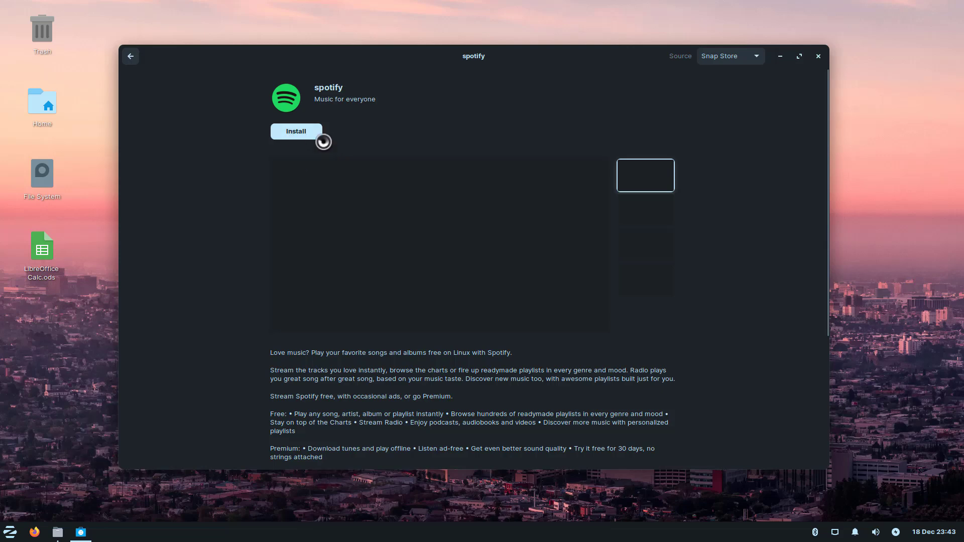
{"action": "key", "text": "alt+Left"}
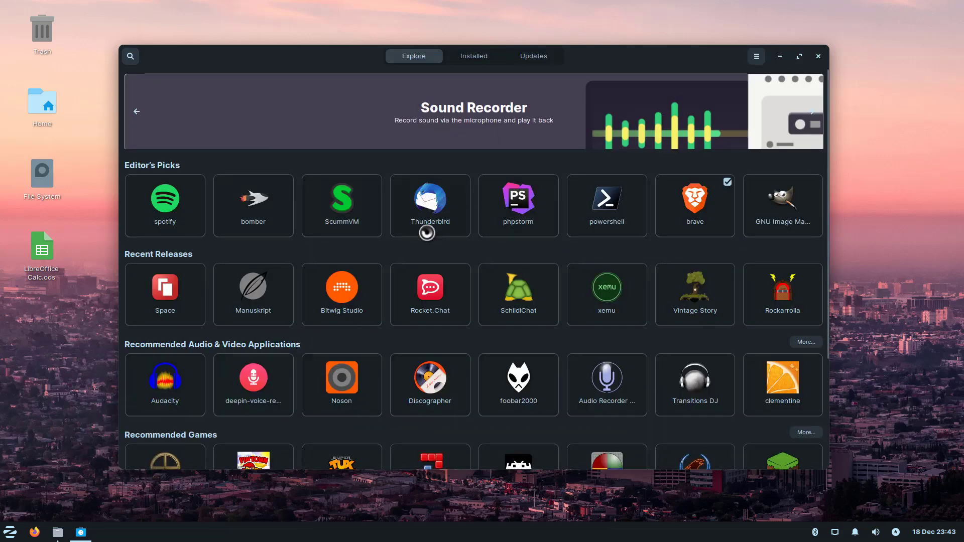
Browse the available applications in the Games category of Software, and close the store
{"action": "scroll", "coordinate": [427, 232], "scroll_direction": "down", "scroll_amount": 5}
{"action": "left_click", "coordinate": [199, 422]}
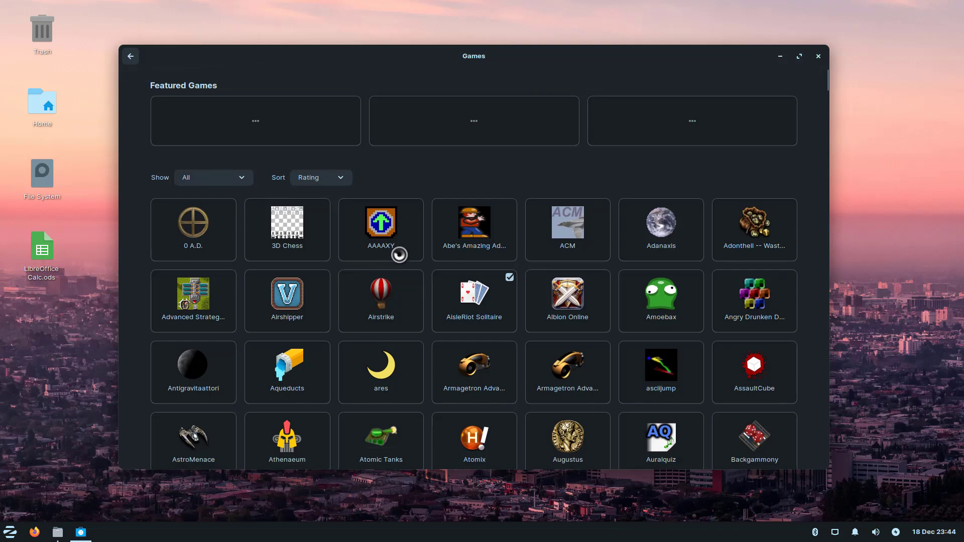
{"action": "scroll", "coordinate": [400, 281], "scroll_direction": "down", "scroll_amount": 7}
{"action": "scroll", "coordinate": [400, 309], "scroll_direction": "down", "scroll_amount": 4}
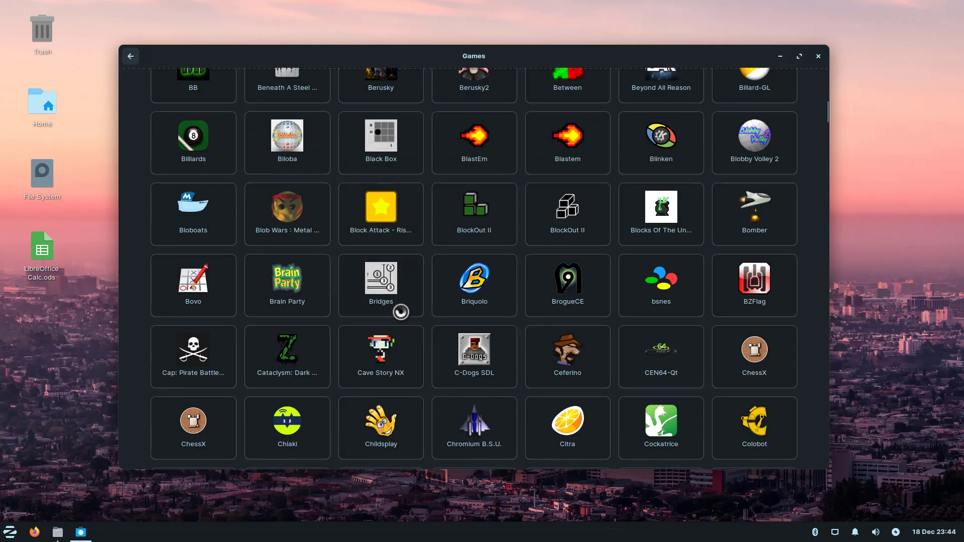
{"action": "scroll", "coordinate": [400, 305], "scroll_direction": "up", "scroll_amount": 4}
{"action": "left_click", "coordinate": [818, 56]}
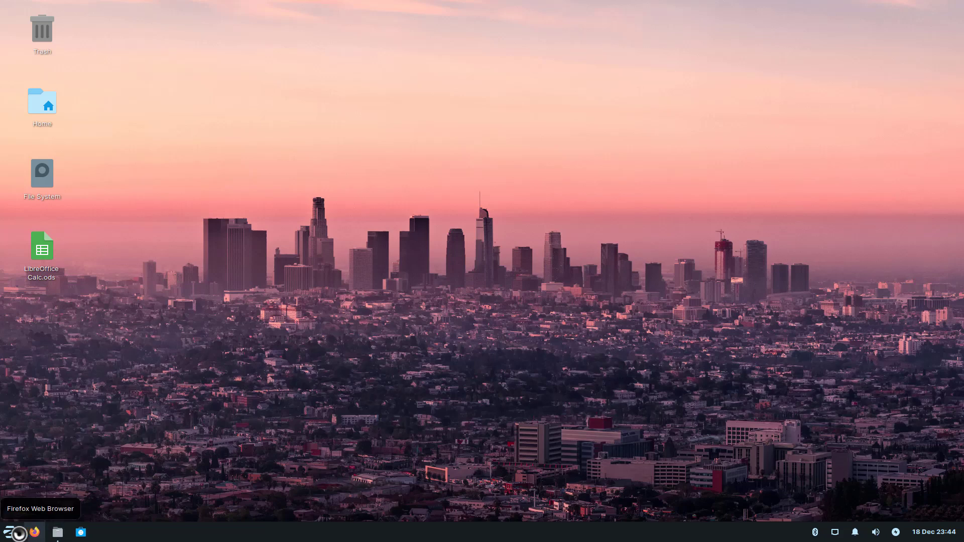
Lock the screen, and unlock the session with the account password
{"action": "left_click", "coordinate": [11, 532]}
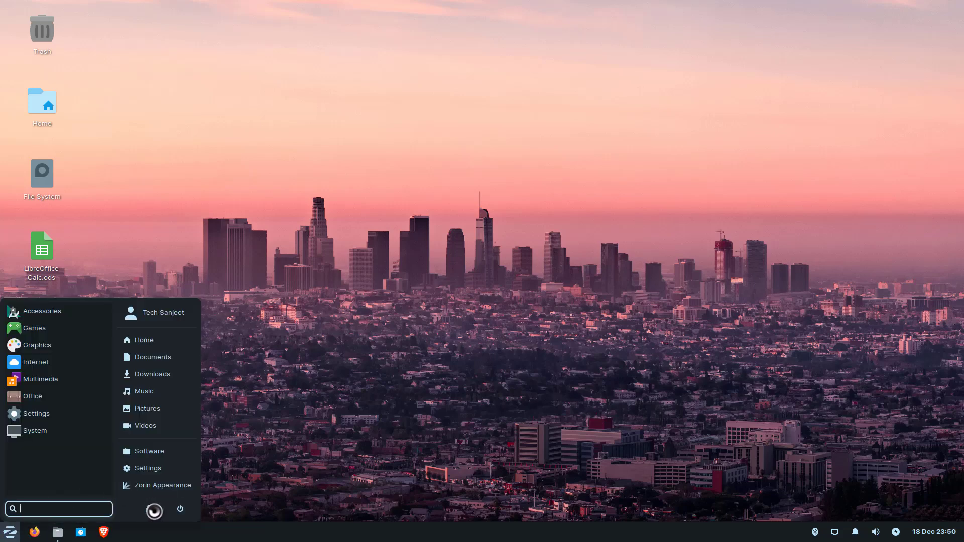
{"action": "left_click", "coordinate": [149, 510]}
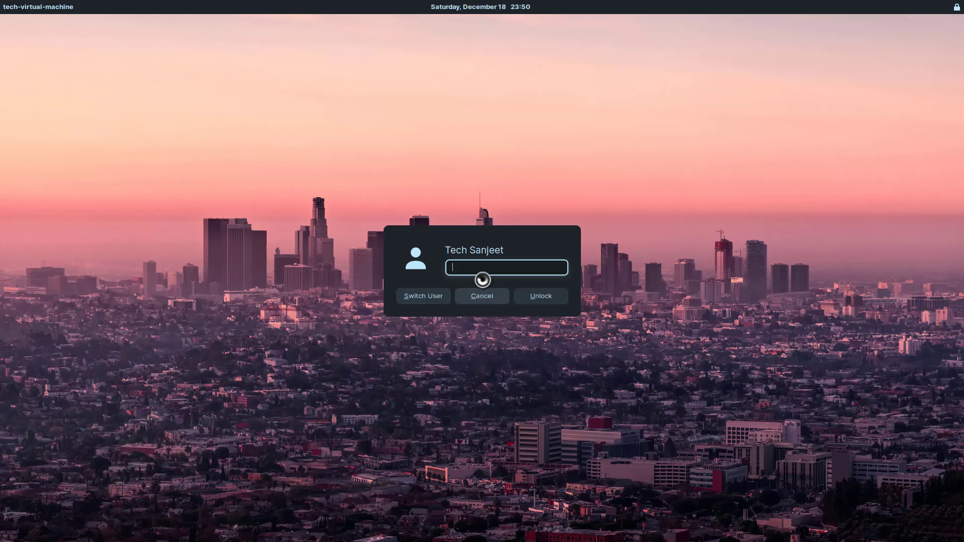
{"action": "type", "text": "******"}
{"action": "key", "text": "Return"}
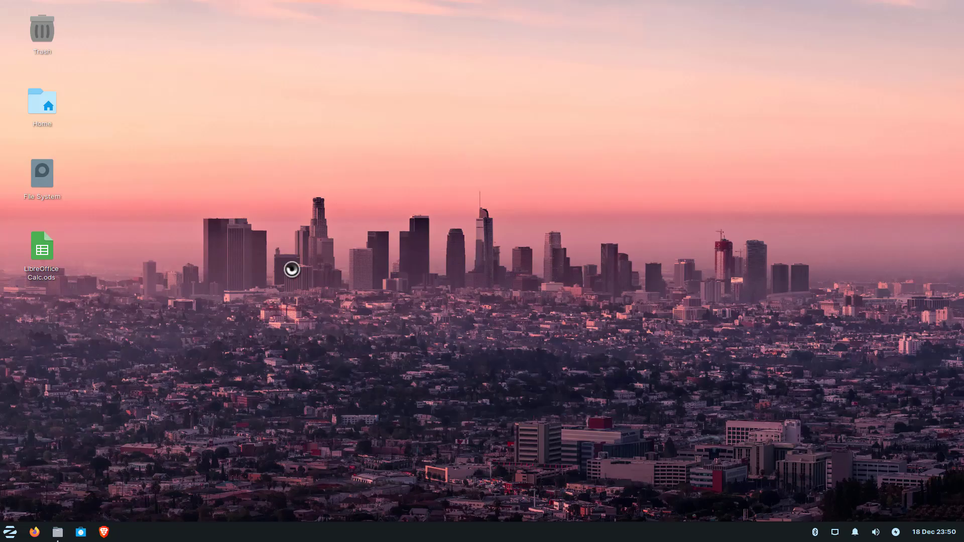
Open the session dialog that offers logging out, restarting and shutting down
{"action": "left_click", "coordinate": [10, 532]}
{"action": "left_click", "coordinate": [187, 511]}
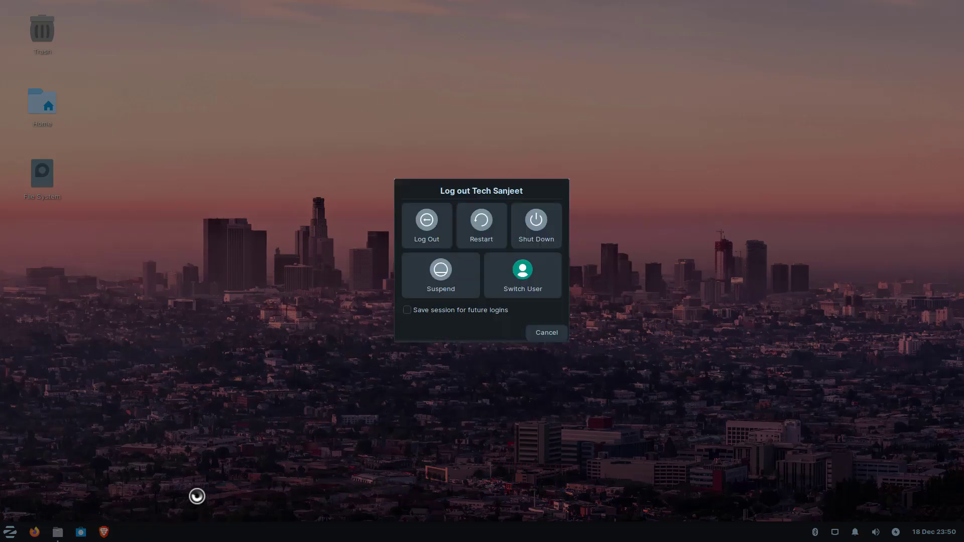